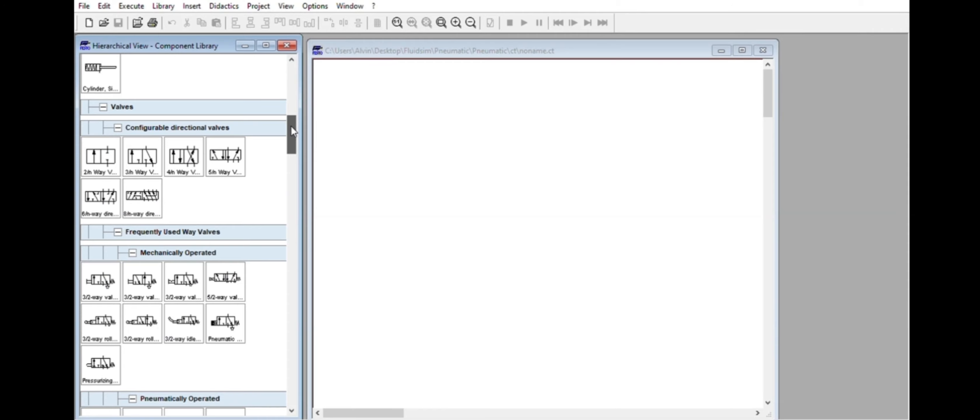
# Browse the component library's electrical controls, covering measuring instruments, relays, manual and general switches, controllers and ladder symbols.
pyautogui.moveTo(290, 127); pyautogui.dragTo(295, 263)
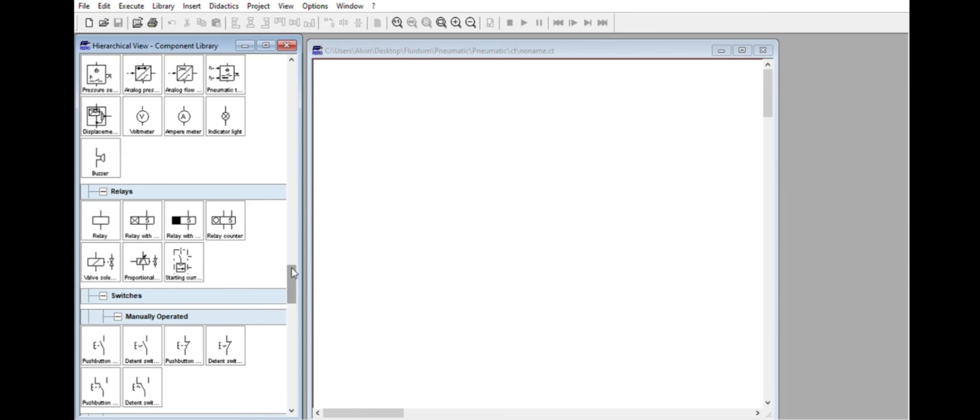
pyautogui.moveTo(292, 268); pyautogui.dragTo(292, 249)
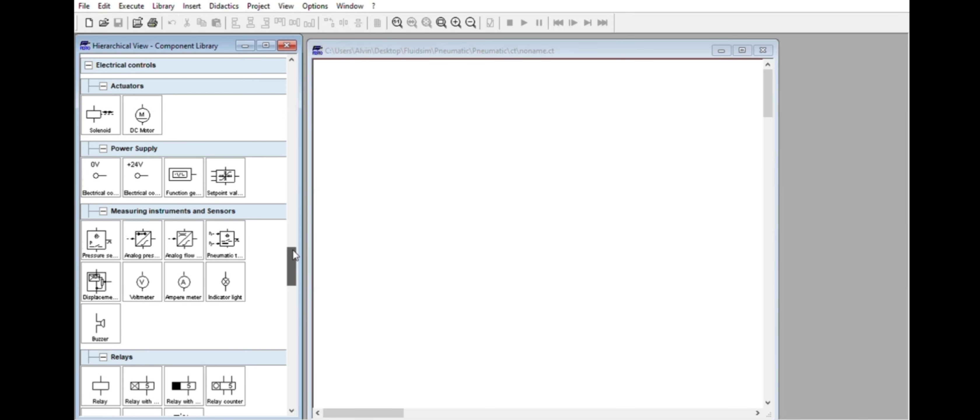
pyautogui.moveTo(292, 249); pyautogui.dragTo(295, 267)
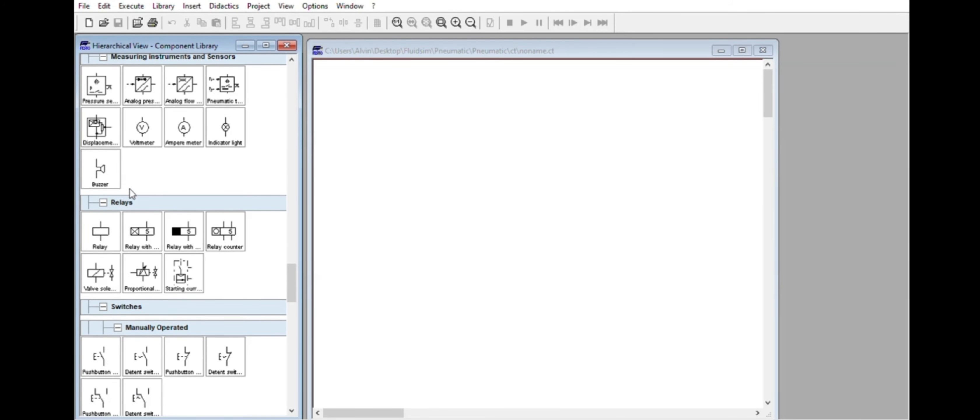
pyautogui.moveTo(294, 276)
pyautogui.mouseDown()
pyautogui.moveTo(300, 249)
pyautogui.moveTo(277, 249)
pyautogui.moveTo(291, 230)
pyautogui.moveTo(294, 315)
pyautogui.moveTo(294, 282)
pyautogui.mouseUp()
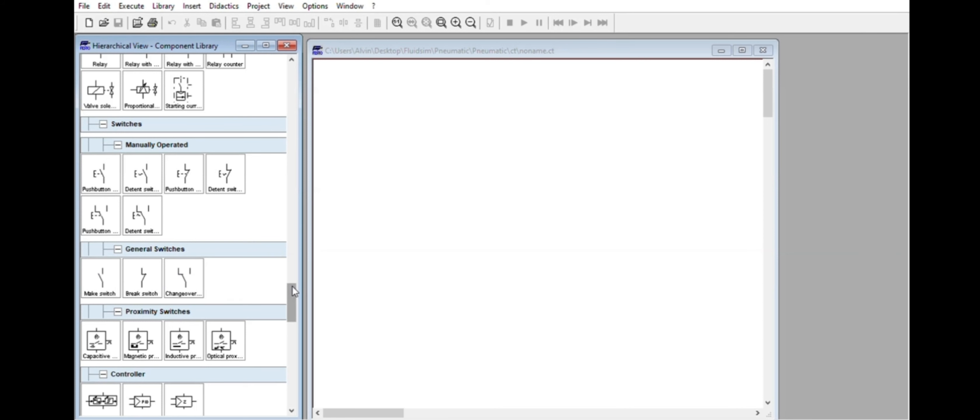
pyautogui.moveTo(293, 286); pyautogui.dragTo(293, 315)
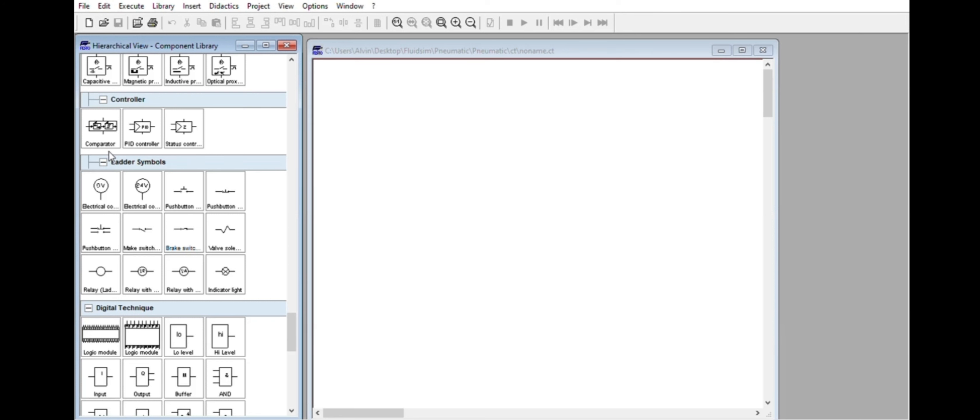
pyautogui.moveTo(293, 316); pyautogui.dragTo(291, 284)
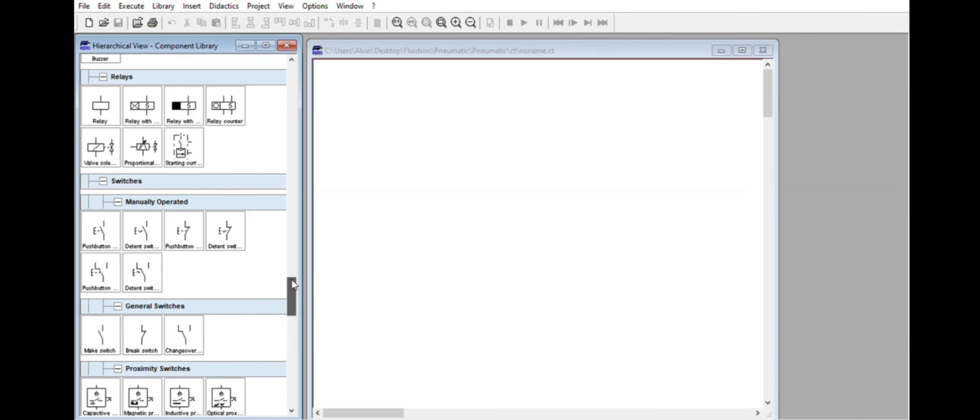
pyautogui.moveTo(292, 285)
pyautogui.mouseDown()
pyautogui.moveTo(292, 244)
pyautogui.moveTo(293, 280)
pyautogui.mouseUp()
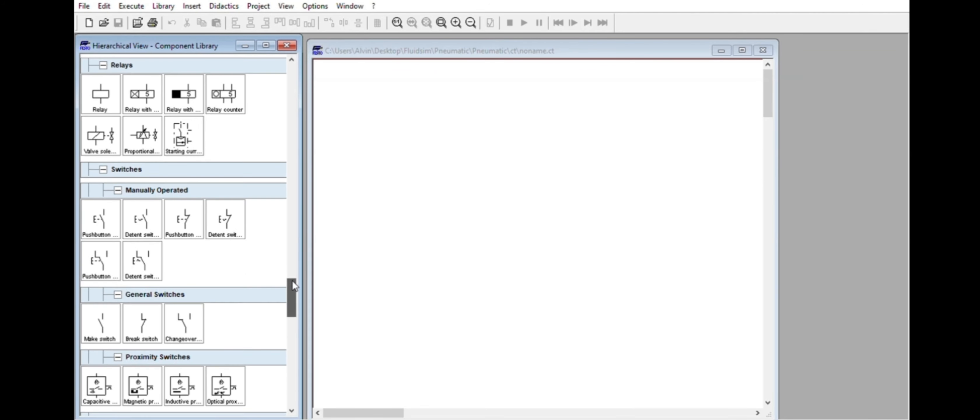
# Place a normally open detent switch on the blank circuit sheet and an indicator light below it.
pyautogui.moveTo(144, 213); pyautogui.dragTo(452, 167)
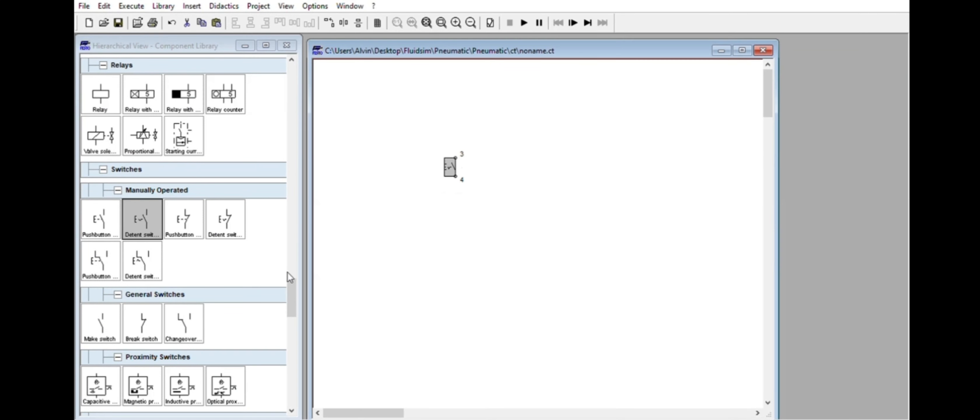
pyautogui.moveTo(292, 275); pyautogui.dragTo(457, 272)
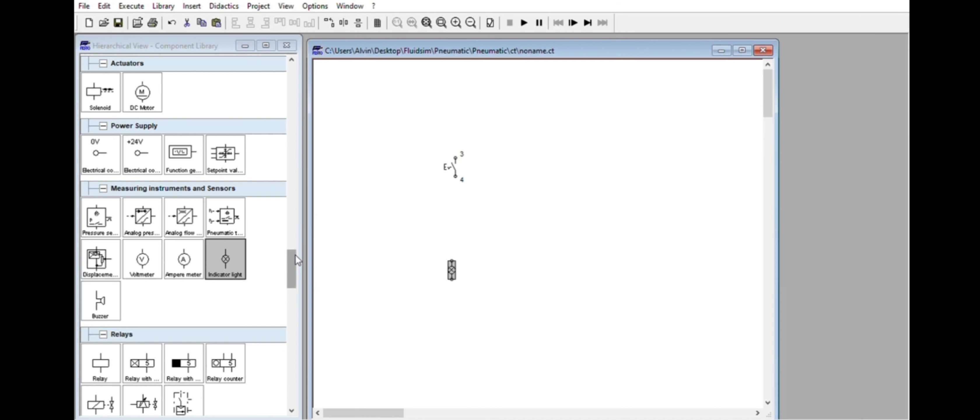
# Rotate the detent switch counterclockwise by 90° three times.
pyautogui.click(449, 159)
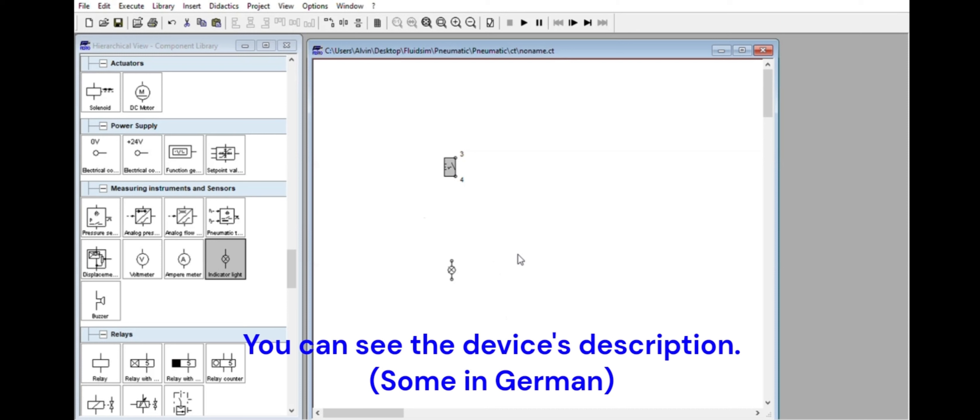
pyautogui.hotkey('ctrl', 'r')
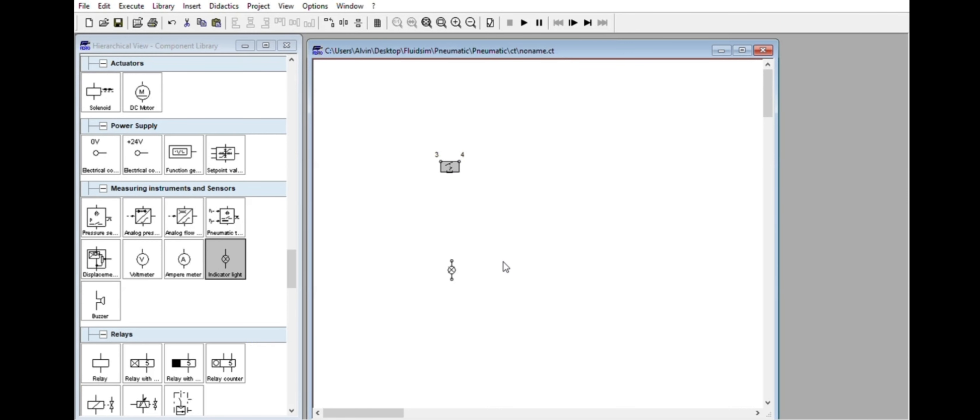
pyautogui.hotkey('ctrl', 'r')
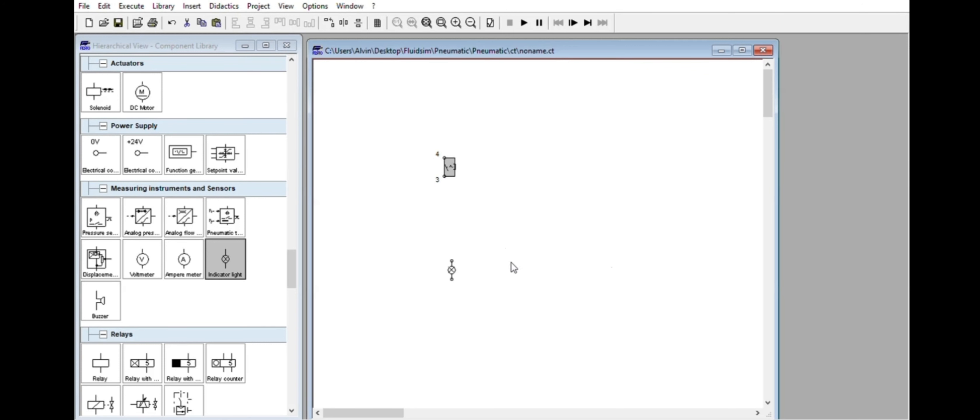
pyautogui.hotkey('ctrl', 'r')
# Align the switch and the indicator light vertically on a common centre line, and move the light above the switch.
pyautogui.moveTo(384, 113); pyautogui.dragTo(531, 301)
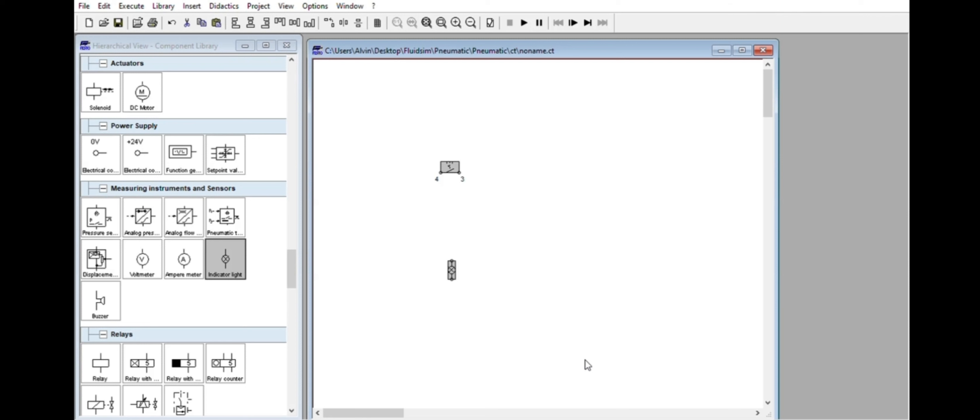
pyautogui.hotkey('ctrl', 'e')
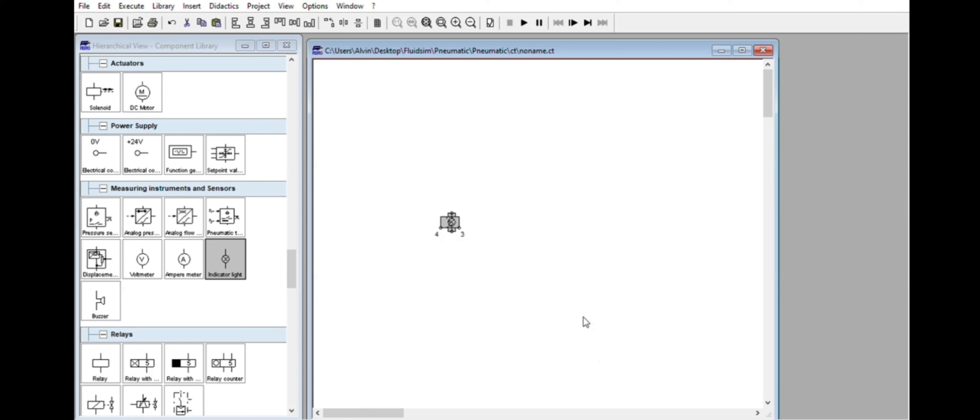
pyautogui.click(452, 230)
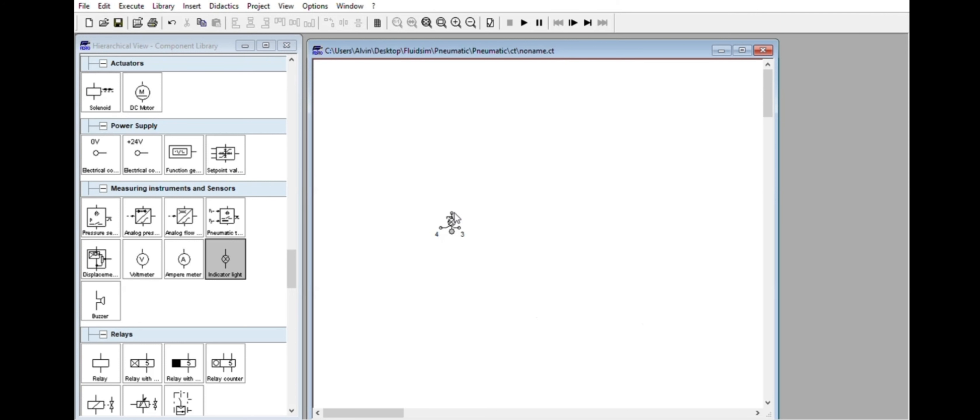
pyautogui.moveTo(451, 223); pyautogui.dragTo(449, 137)
# Rotate the detent switch another 90° so it stands upright with terminal 3 on top.
pyautogui.moveTo(422, 195); pyautogui.dragTo(514, 258)
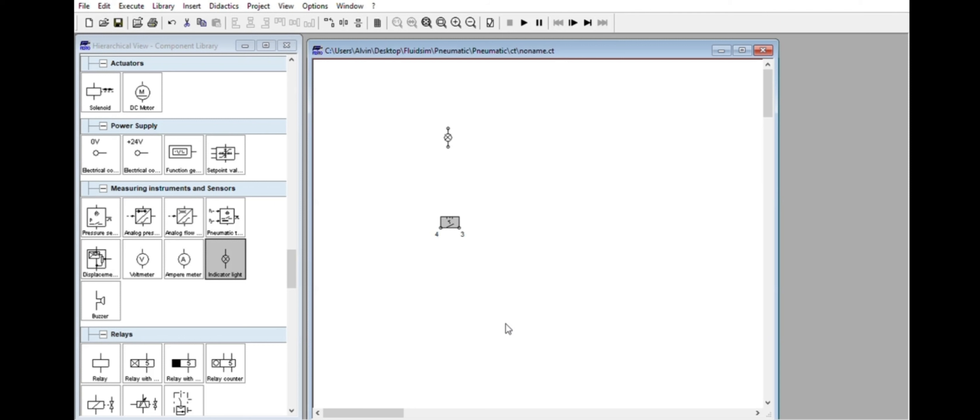
pyautogui.hotkey('ctrl', 'r')
pyautogui.click(526, 243)
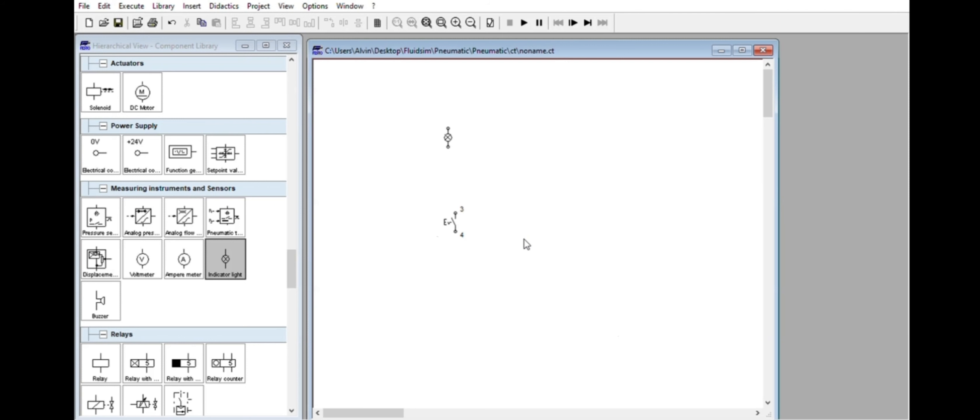
# Rearrange the parts so the indicator light sits in line directly below the switch's terminals.
pyautogui.click(448, 134)
pyautogui.moveTo(448, 134); pyautogui.dragTo(459, 273)
pyautogui.moveTo(456, 219); pyautogui.dragTo(462, 167)
pyautogui.moveTo(460, 275); pyautogui.dragTo(471, 246)
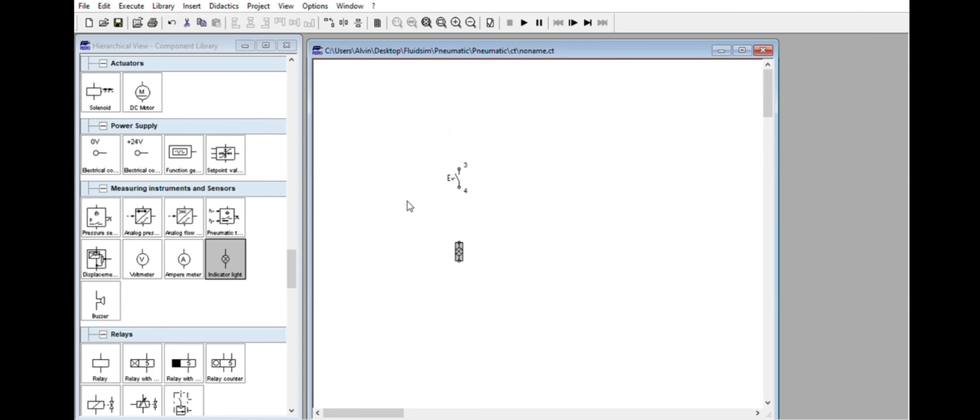
# Add a +24V supply at the upper left and a 0V supply at the lower left, and wire the switch and light in series between them.
pyautogui.moveTo(139, 152); pyautogui.dragTo(359, 112)
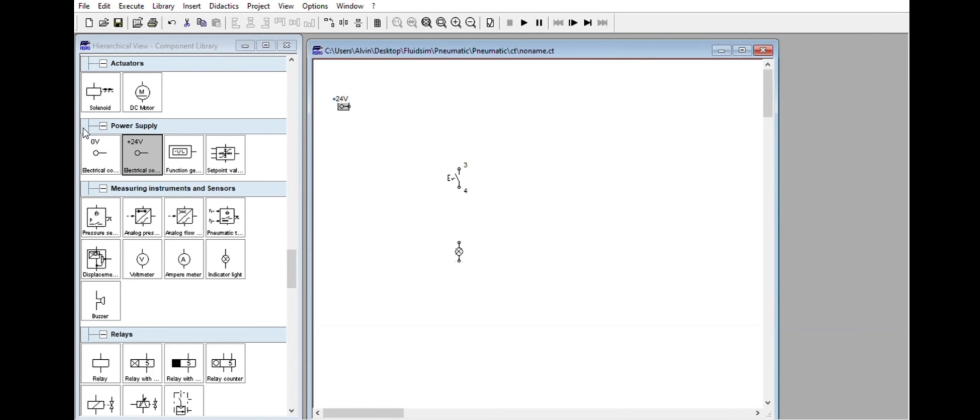
pyautogui.moveTo(96, 152); pyautogui.dragTo(361, 326)
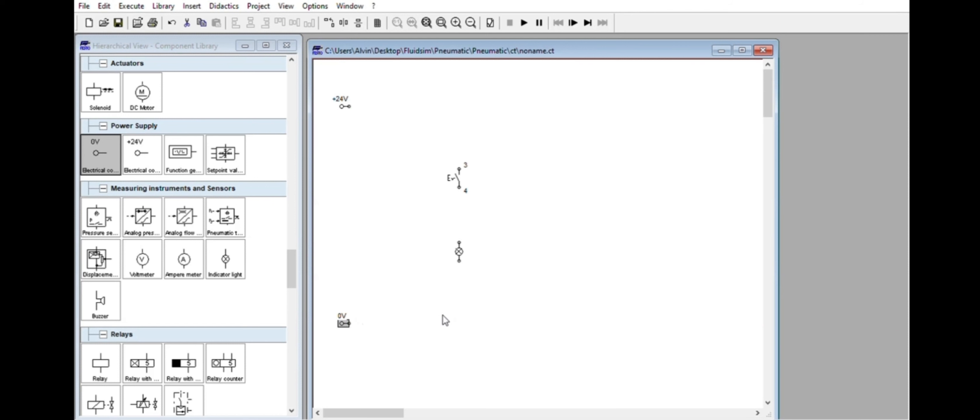
pyautogui.click(461, 171)
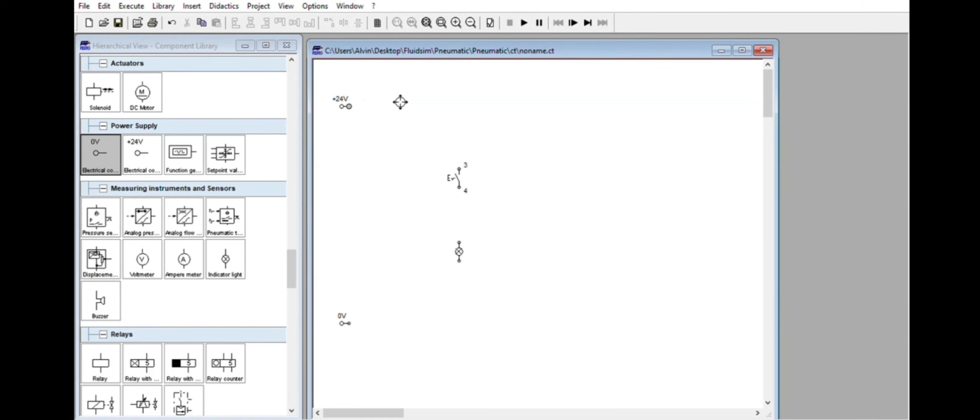
pyautogui.moveTo(469, 161); pyautogui.dragTo(466, 243)
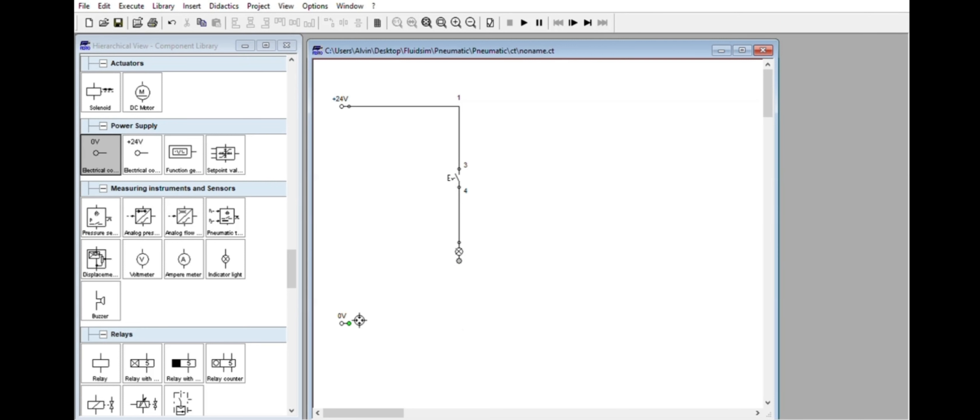
pyautogui.moveTo(349, 323); pyautogui.dragTo(459, 260)
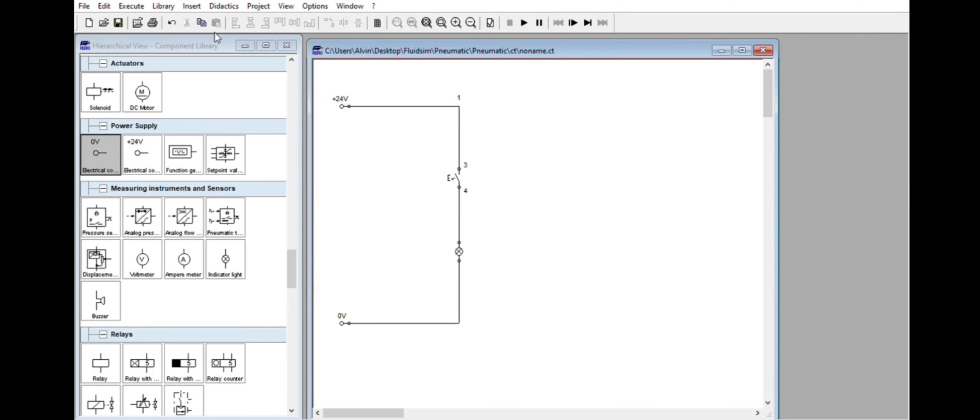
# Label the detent switch PB1.
pyautogui.moveTo(294, 257)
pyautogui.mouseDown()
pyautogui.moveTo(293, 63)
pyautogui.moveTo(296, 248)
pyautogui.mouseUp()
pyautogui.click(457, 165)
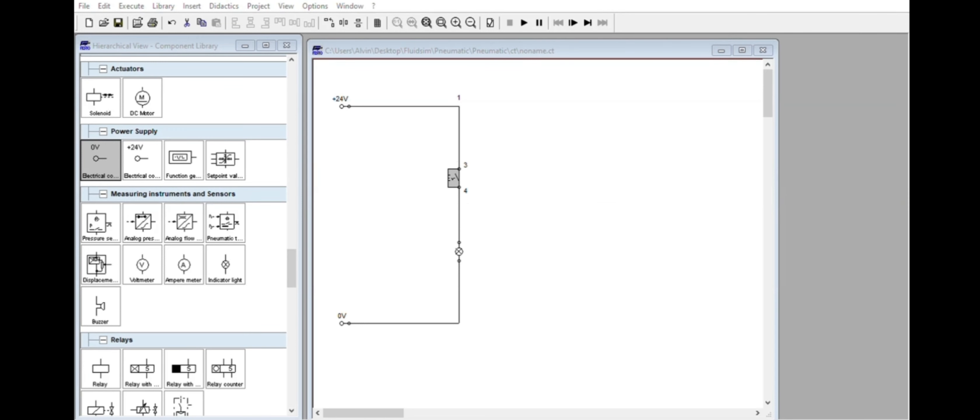
pyautogui.click(580, 242)
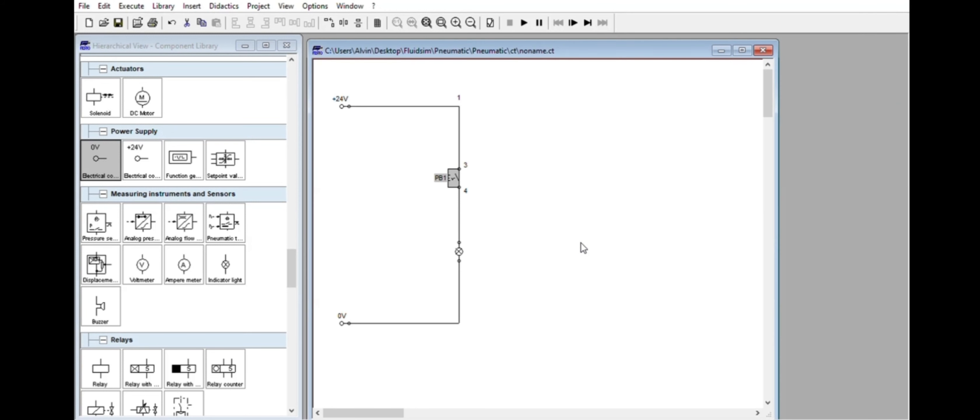
# Name the indicator light's upper terminal In and its lower terminal Out.
pyautogui.click(463, 241)
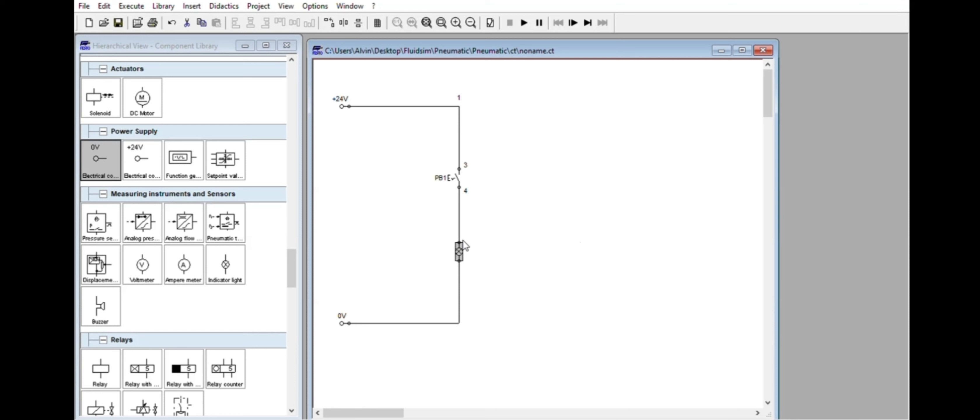
pyautogui.click(496, 233)
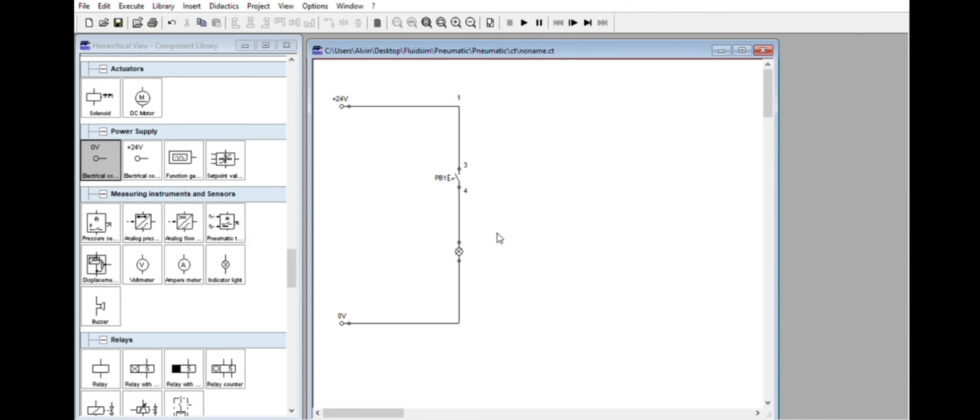
pyautogui.doubleClick(461, 242)
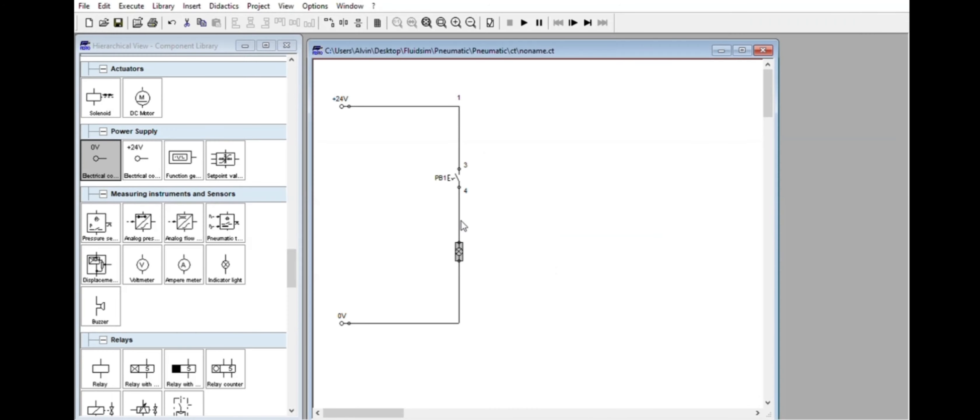
pyautogui.doubleClick(459, 241)
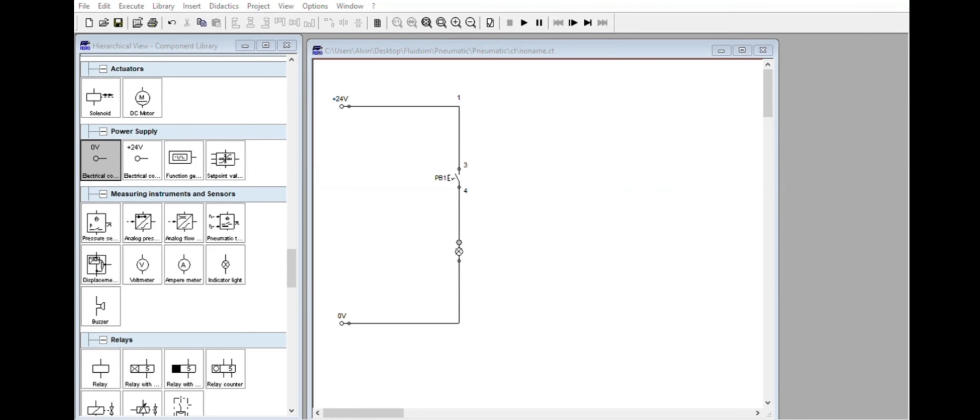
pyautogui.click(439, 243)
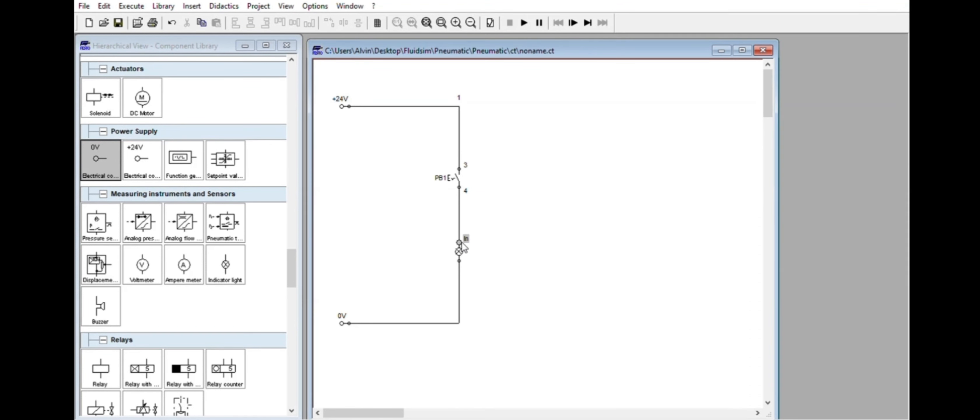
pyautogui.doubleClick(459, 261)
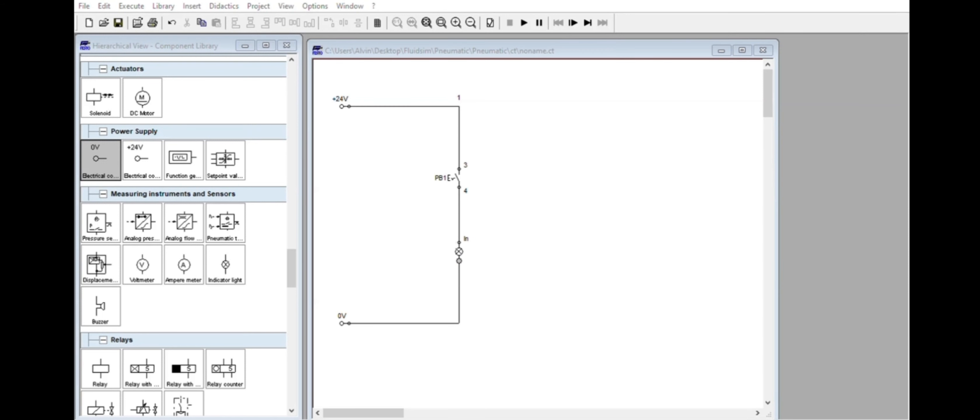
pyautogui.press('Return')
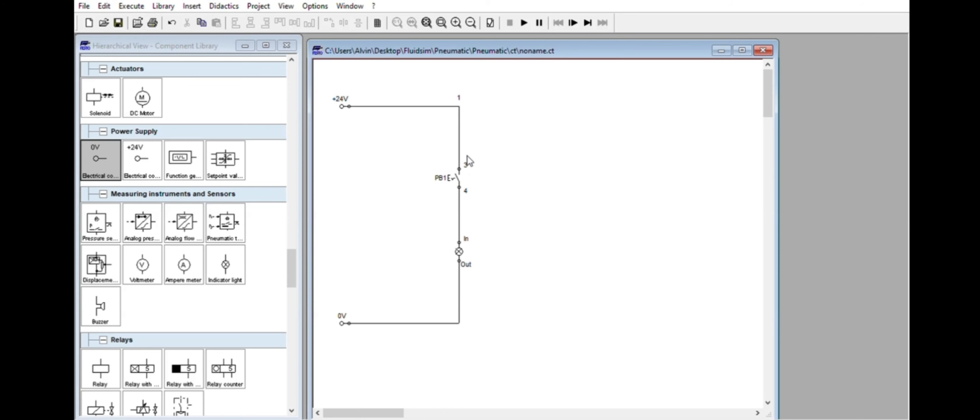
# Place a break switch to the right of the wired circuit and label it R1.
pyautogui.moveTo(295, 250); pyautogui.dragTo(299, 282)
pyautogui.moveTo(141, 293); pyautogui.dragTo(524, 174)
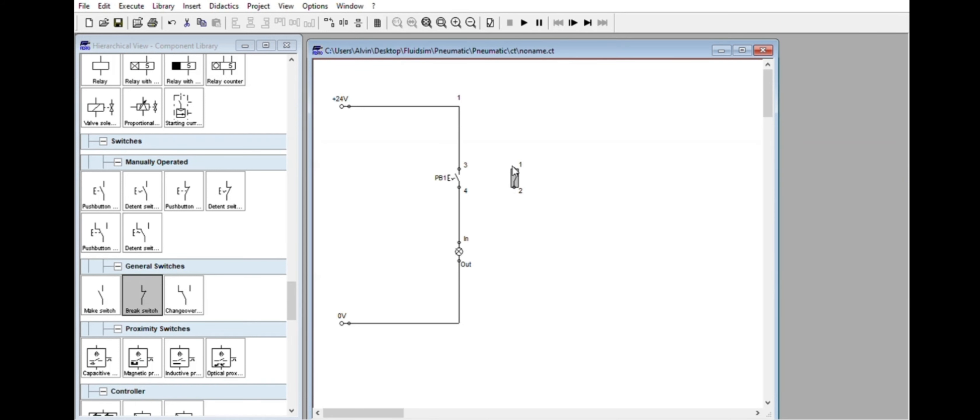
pyautogui.moveTo(514, 171); pyautogui.dragTo(642, 178)
pyautogui.doubleClick(636, 173)
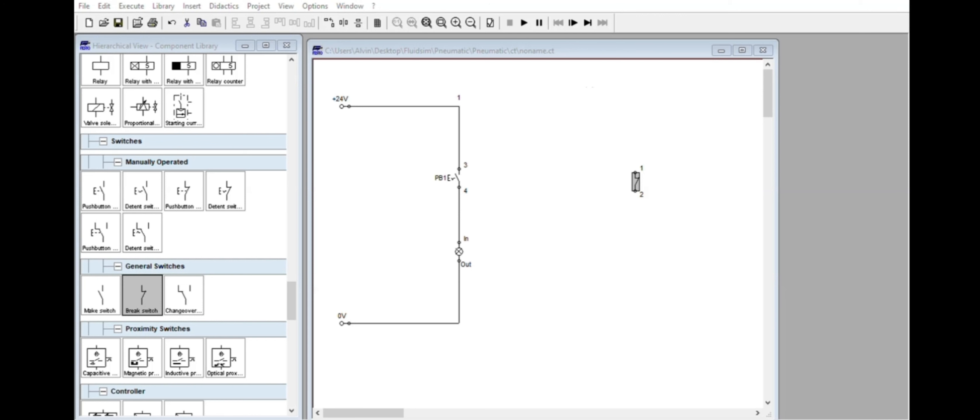
pyautogui.click(488, 308)
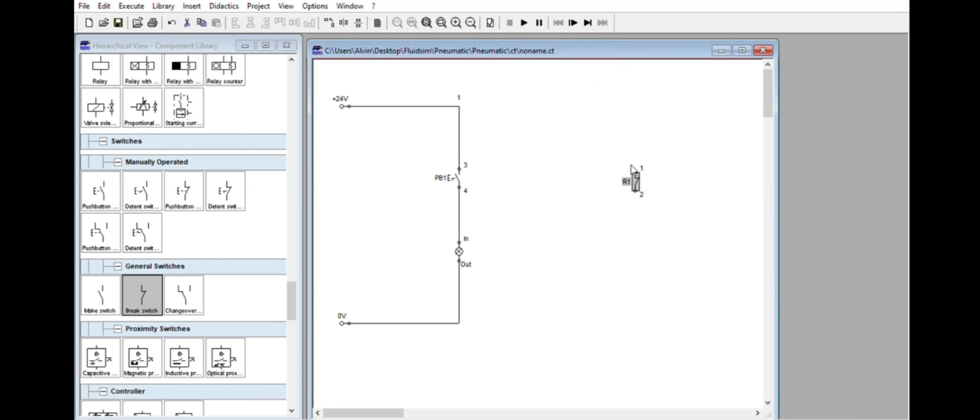
pyautogui.moveTo(636, 178); pyautogui.dragTo(613, 178)
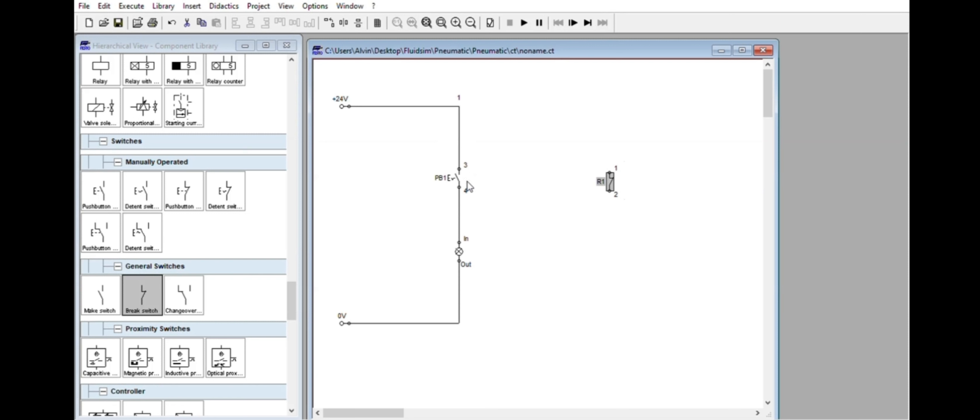
# Duplicate detent switch PB1, place the copy between the original and R1, and label it PB2.
pyautogui.click(459, 187)
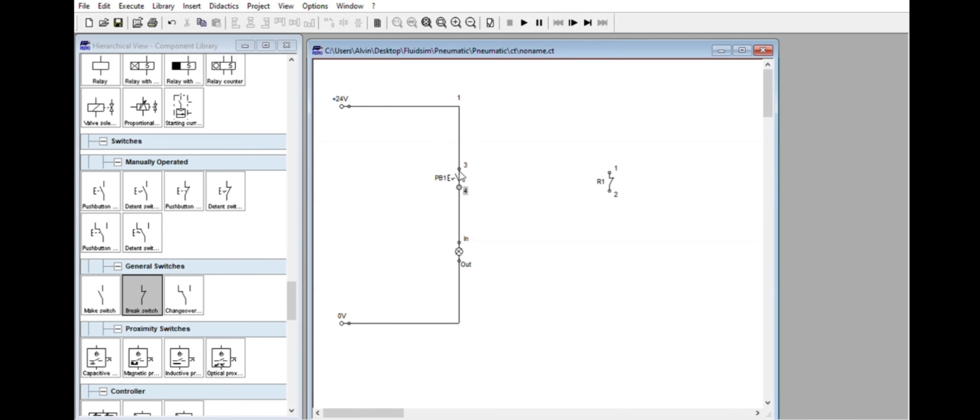
pyautogui.click(506, 153)
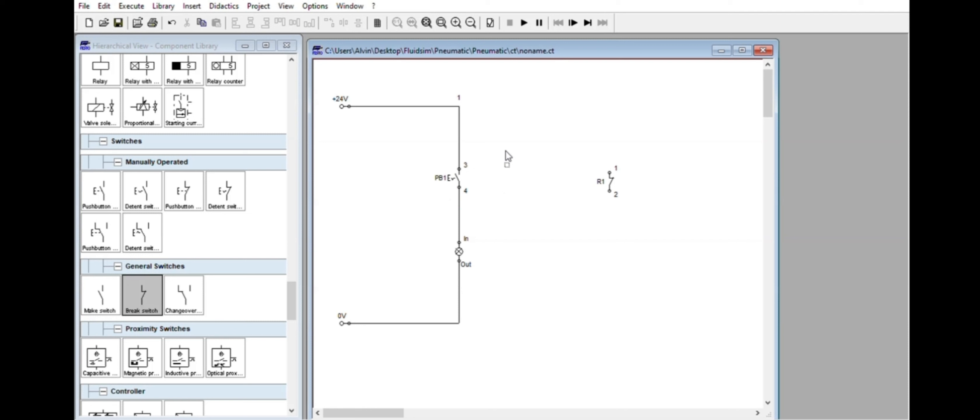
pyautogui.click(460, 172)
pyautogui.hotkey('ctrl', 'c')
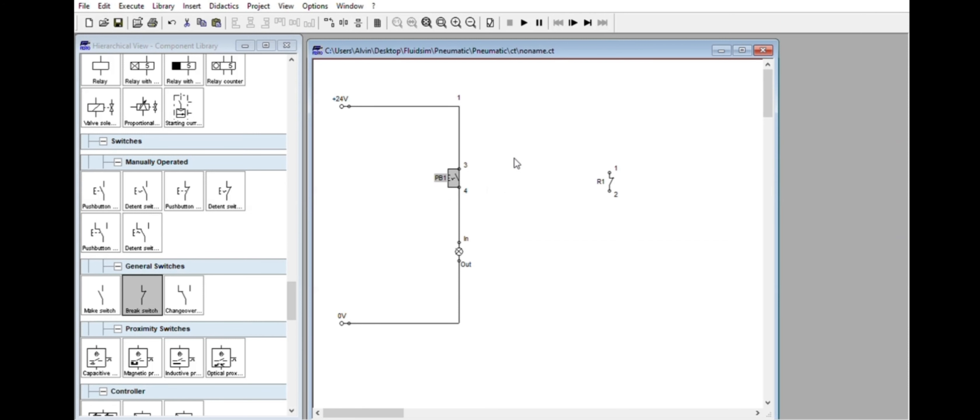
pyautogui.hotkey('ctrl', 'v')
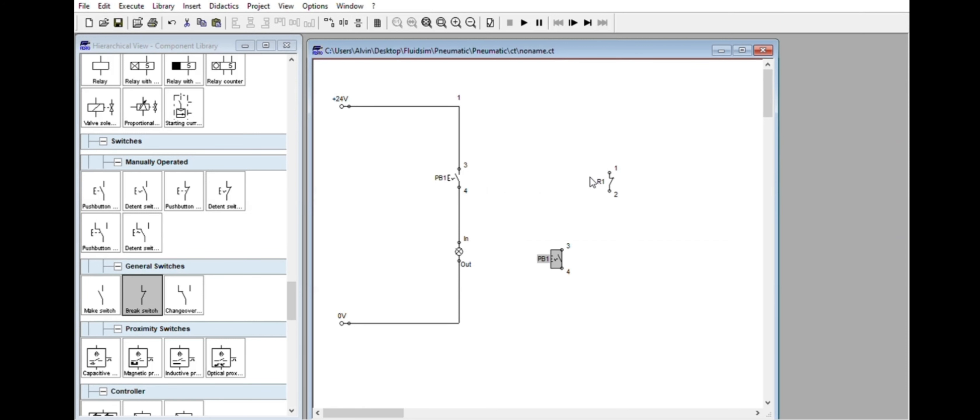
pyautogui.moveTo(560, 249); pyautogui.dragTo(531, 172)
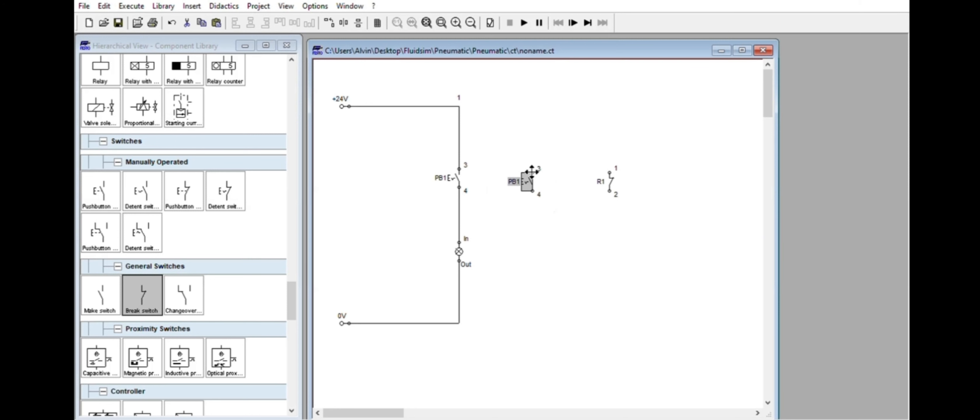
pyautogui.click(559, 170)
pyautogui.doubleClick(531, 177)
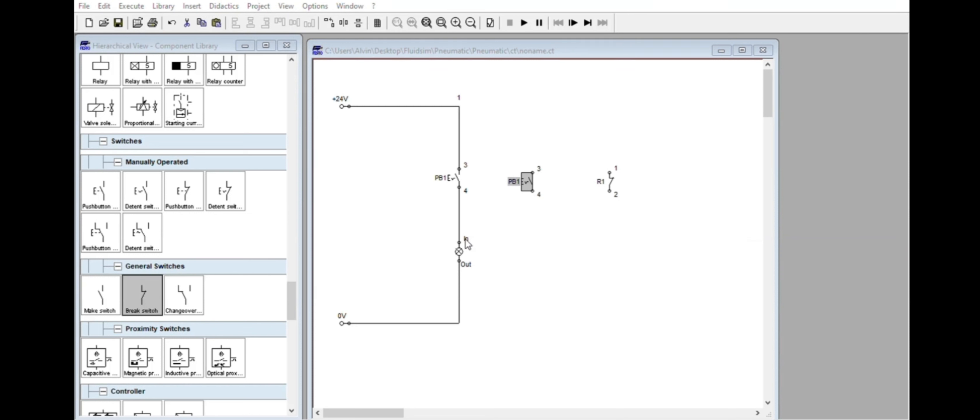
pyautogui.press('Return')
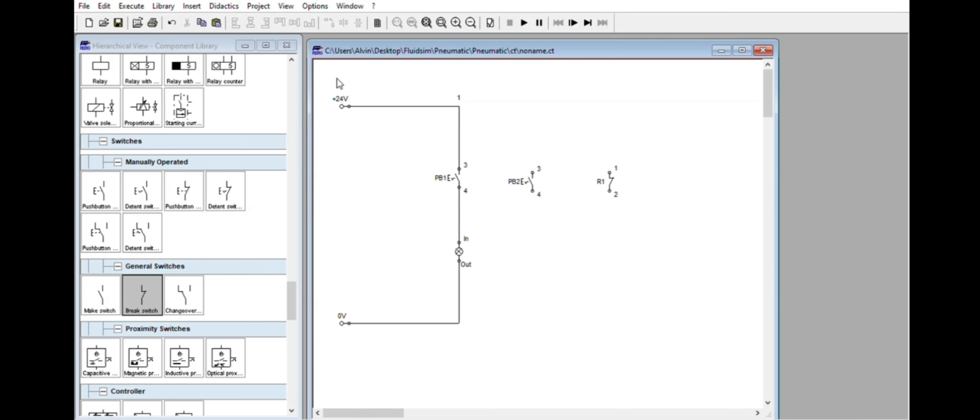
# Inspect the connection properties of the +24V supply's terminal.
pyautogui.click(342, 98)
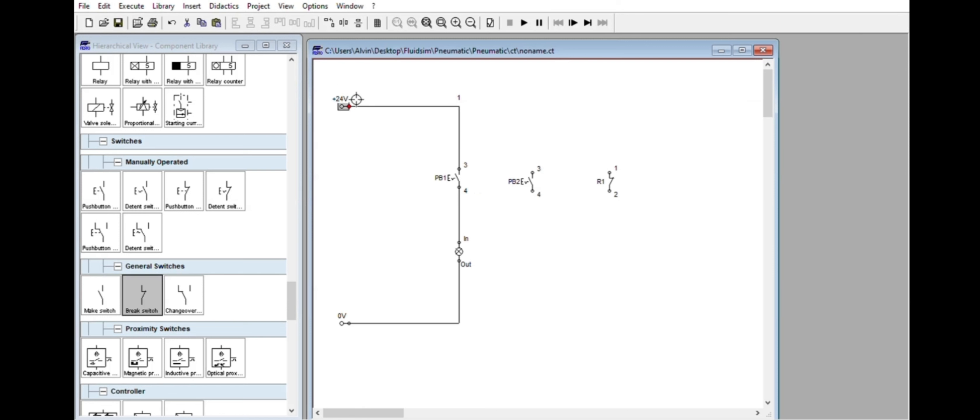
pyautogui.doubleClick(349, 102)
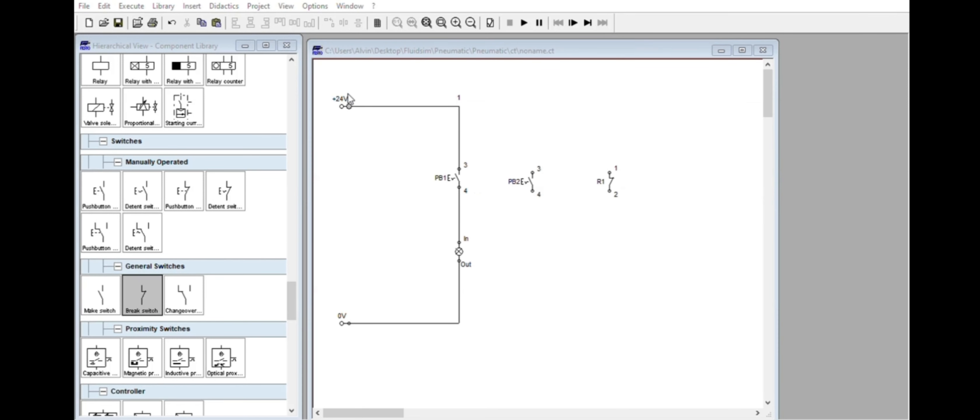
pyautogui.click(534, 140)
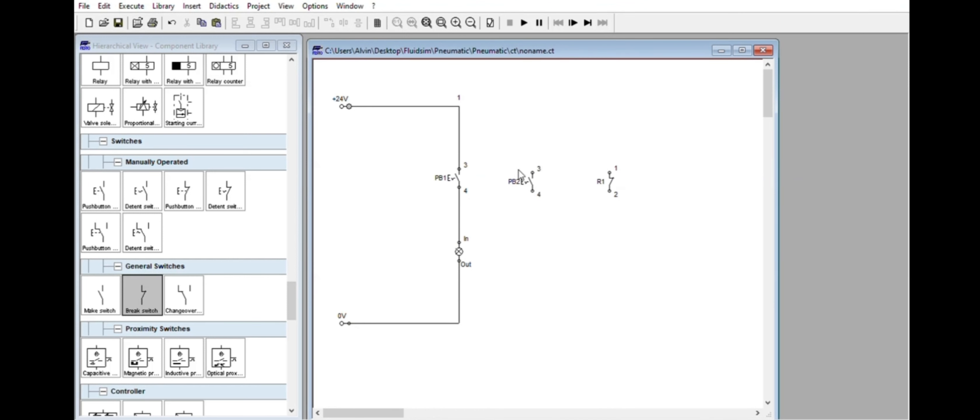
# Wire PB2 in parallel with PB1, branching off the line above and below PB1.
pyautogui.moveTo(535, 171)
pyautogui.mouseDown()
pyautogui.moveTo(511, 125)
pyautogui.moveTo(459, 124)
pyautogui.mouseUp()
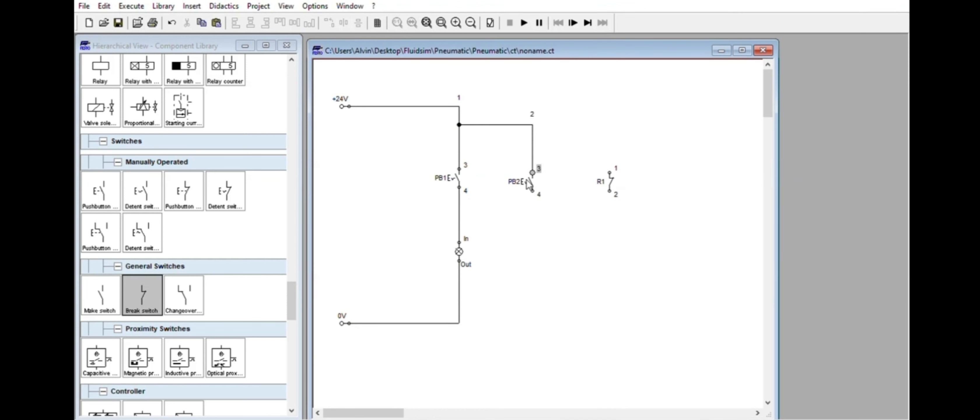
pyautogui.moveTo(540, 187)
pyautogui.mouseDown()
pyautogui.moveTo(545, 218)
pyautogui.moveTo(466, 213)
pyautogui.mouseUp()
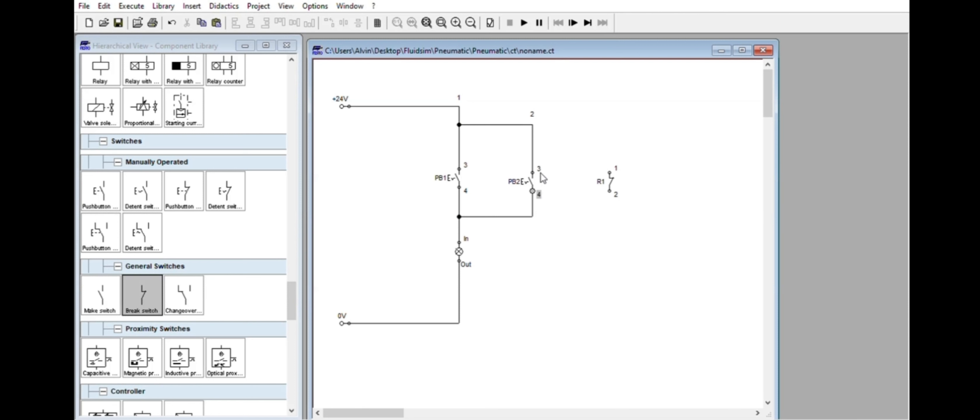
# Delete PB2 with its branch wires and R1, and remove the leftover junction above PB1.
pyautogui.moveTo(477, 78); pyautogui.dragTo(641, 225)
pyautogui.press('Delete')
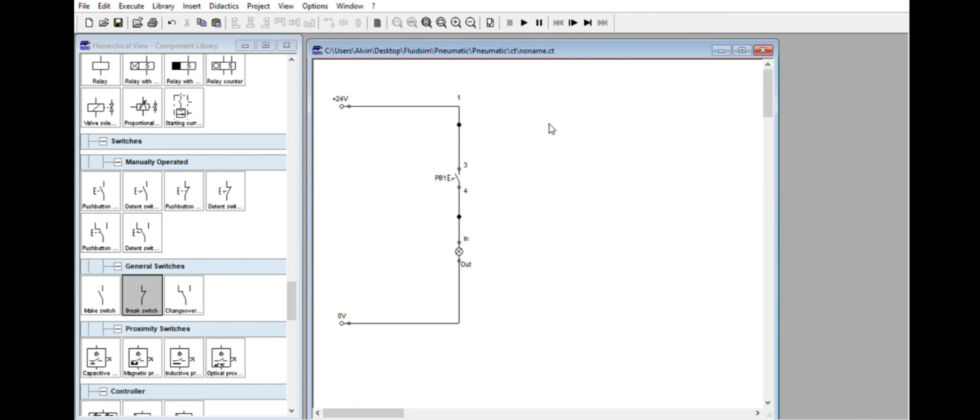
pyautogui.click(470, 121)
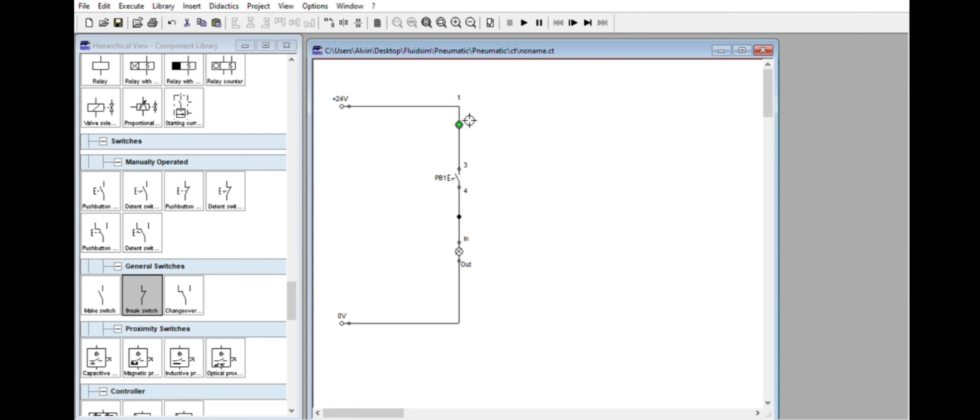
pyautogui.click(485, 126)
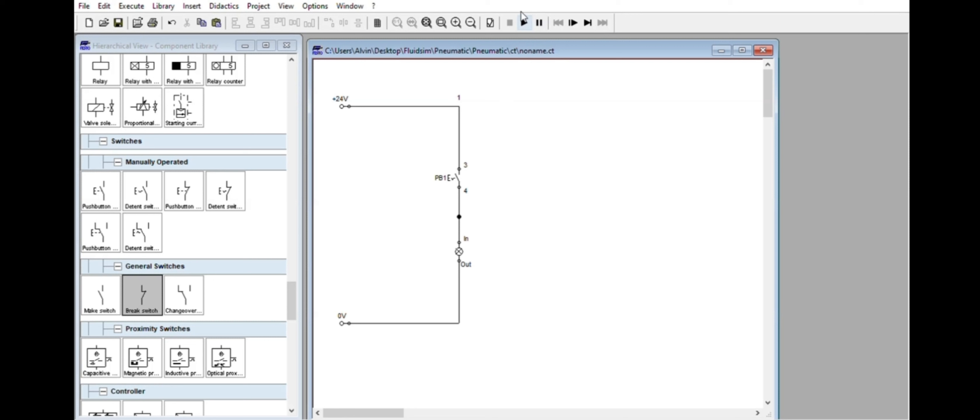
# Run the simulation, toggle PB1 on and off several times to test the light, and stop it.
pyautogui.click(524, 23)
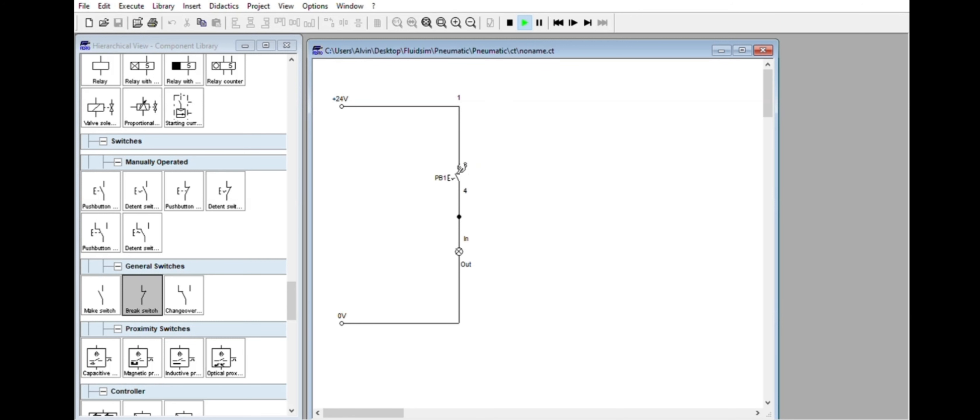
pyautogui.click(462, 167)
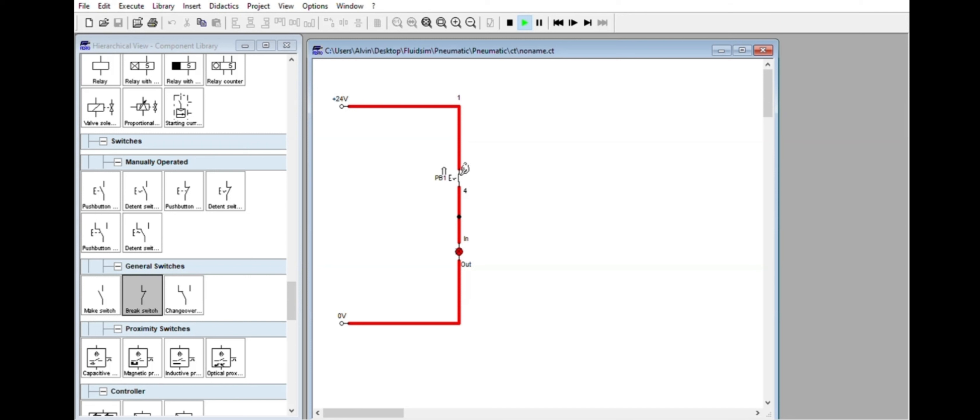
pyautogui.click(464, 167)
pyautogui.click(463, 168)
pyautogui.click(464, 168)
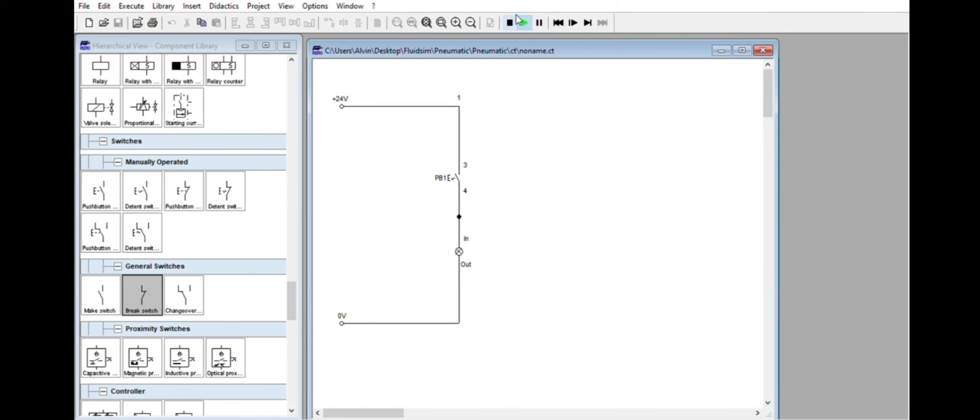
pyautogui.click(510, 23)
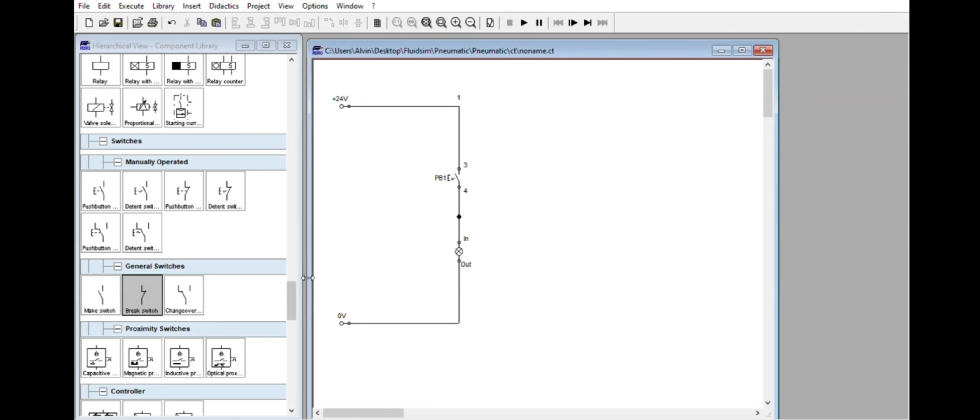
# Add a voltmeter beside the indicator light, shift the light down its line, and wire the voltmeter in parallel with it.
pyautogui.moveTo(293, 285); pyautogui.dragTo(295, 253)
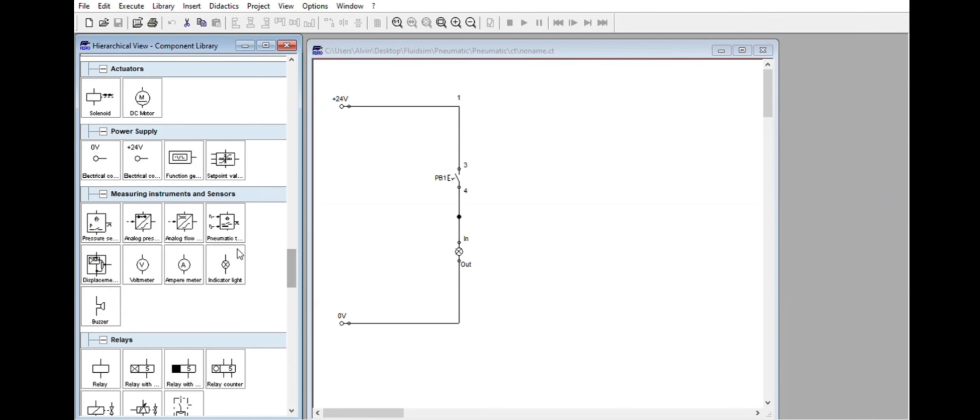
pyautogui.moveTo(150, 258); pyautogui.dragTo(550, 251)
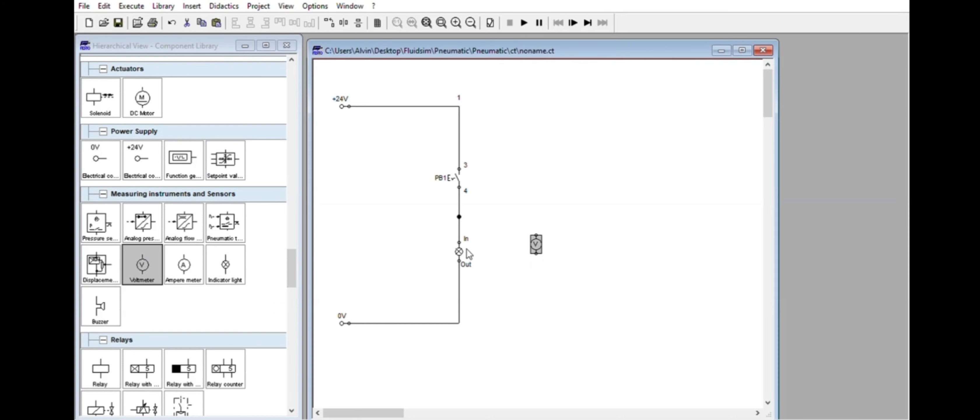
pyautogui.moveTo(462, 251); pyautogui.dragTo(467, 278)
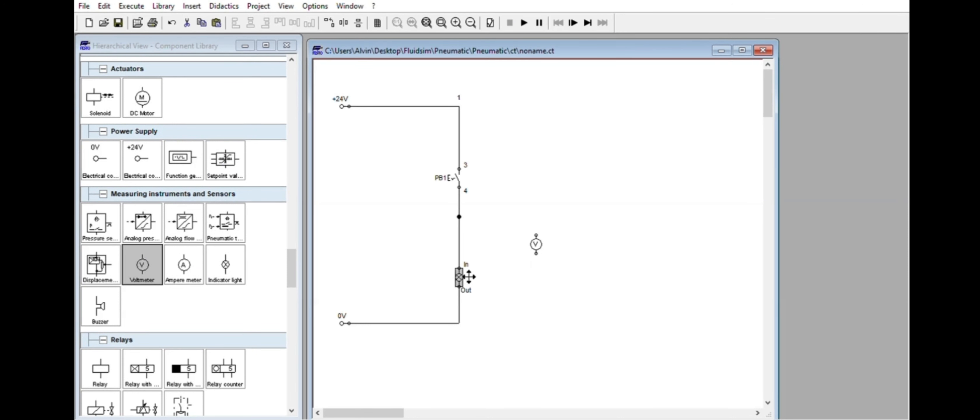
pyautogui.moveTo(535, 239); pyautogui.dragTo(530, 267)
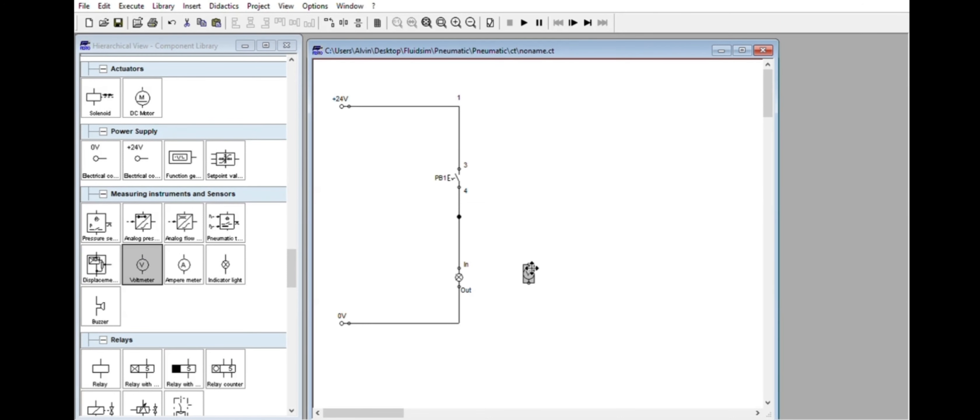
pyautogui.click(533, 247)
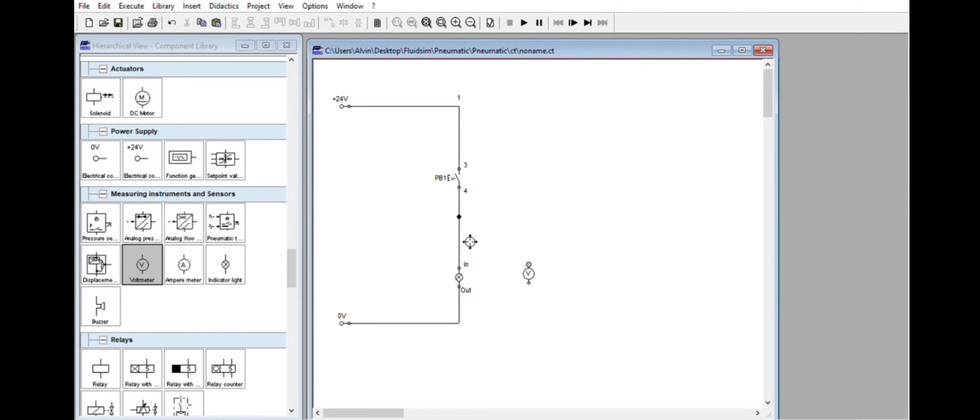
pyautogui.moveTo(459, 246); pyautogui.dragTo(459, 312)
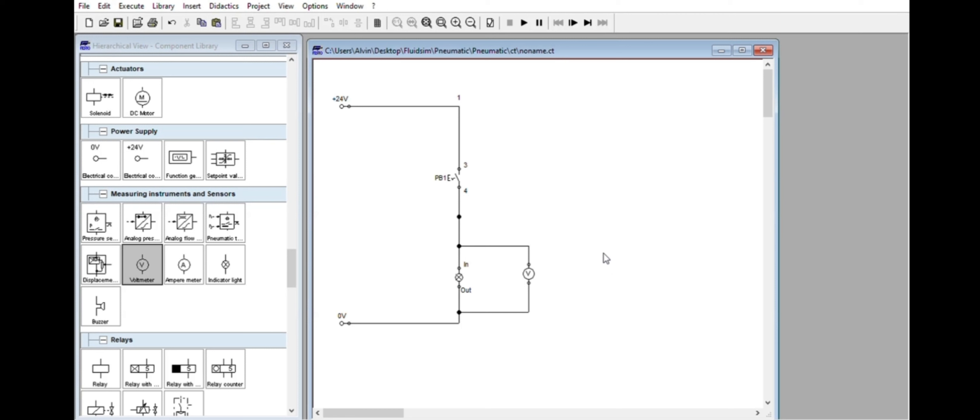
# Move PB1 up its line and insert an ampere meter in series between PB1 and the indicator light.
pyautogui.moveTo(193, 259); pyautogui.dragTo(576, 160)
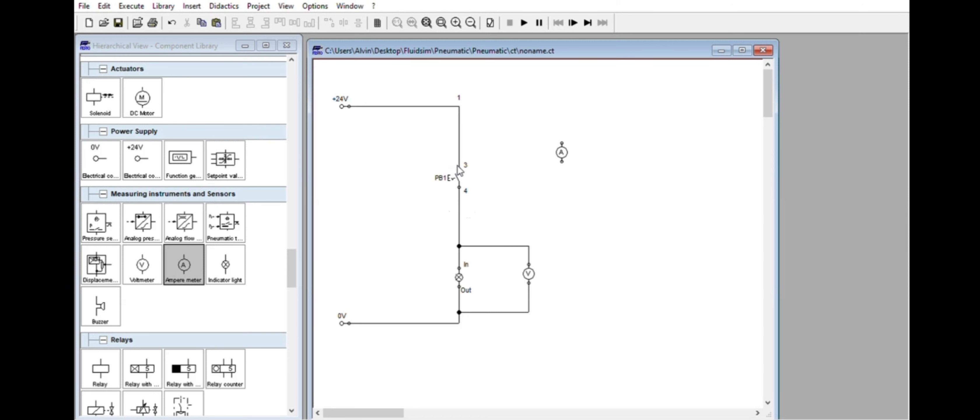
pyautogui.moveTo(464, 171); pyautogui.dragTo(466, 134)
pyautogui.click(488, 169)
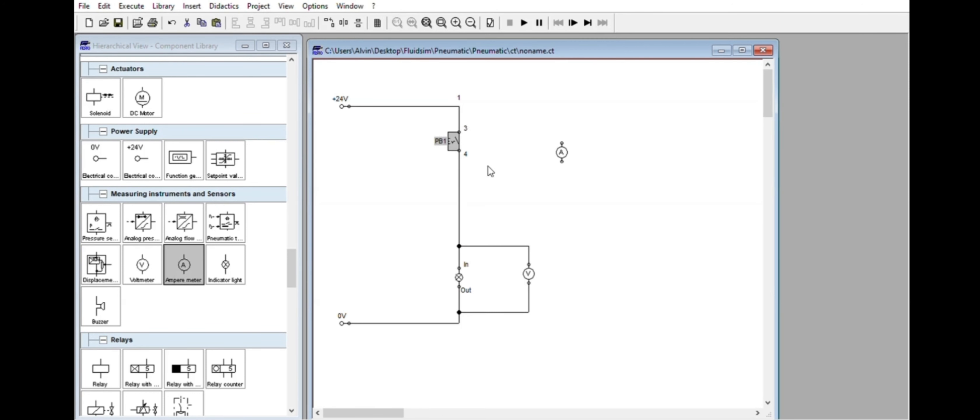
pyautogui.click(468, 196)
pyautogui.press('Delete')
pyautogui.moveTo(562, 153)
pyautogui.mouseDown()
pyautogui.moveTo(464, 197)
pyautogui.moveTo(470, 149)
pyautogui.mouseUp()
pyautogui.moveTo(468, 205); pyautogui.dragTo(468, 241)
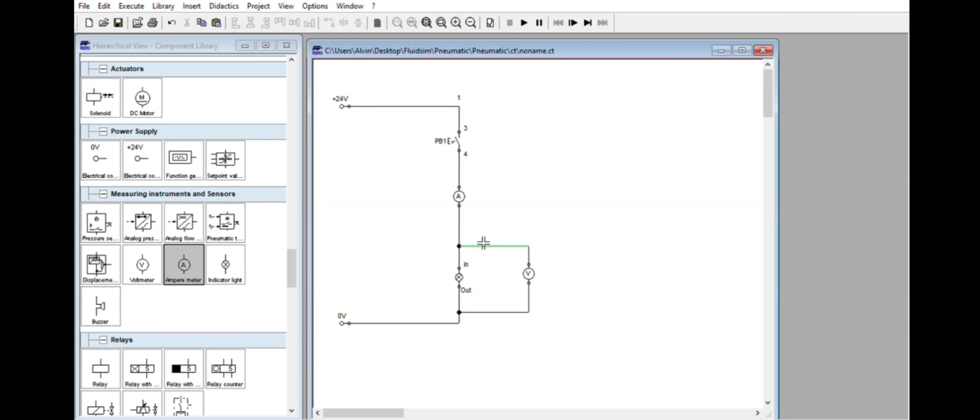
# Reconnect the voltmeter's upper terminal to the line above the ampere meter, and shift the ampere meter down close to the light.
pyautogui.press('Delete')
pyautogui.moveTo(459, 193); pyautogui.dragTo(459, 218)
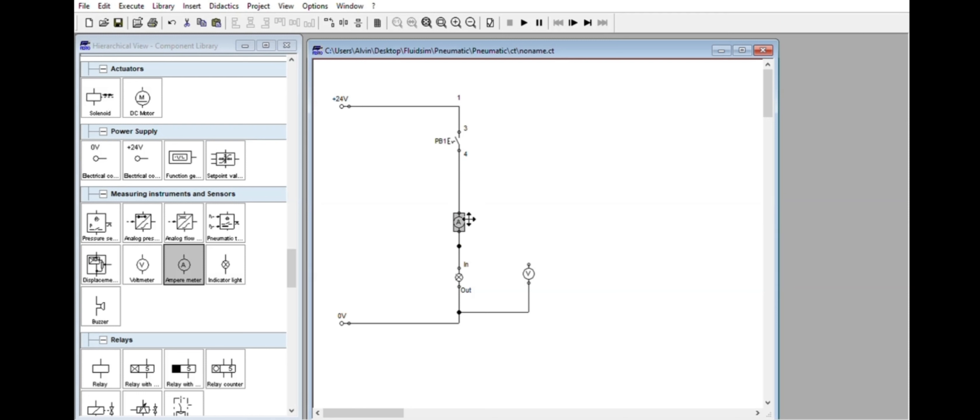
pyautogui.click(470, 242)
pyautogui.press('Delete')
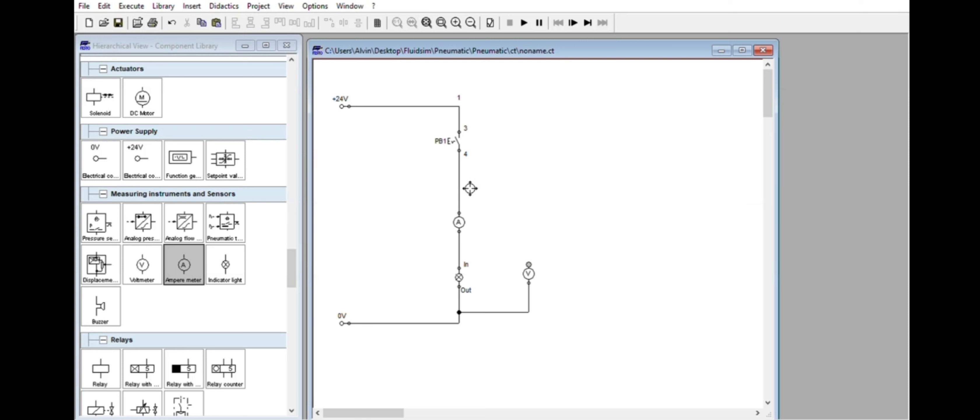
pyautogui.moveTo(459, 194); pyautogui.dragTo(529, 264)
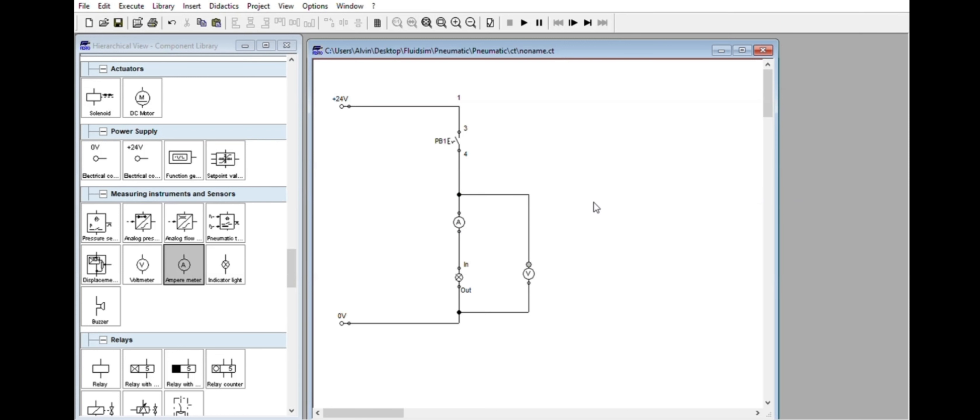
pyautogui.click(459, 222)
pyautogui.moveTo(458, 221); pyautogui.dragTo(458, 240)
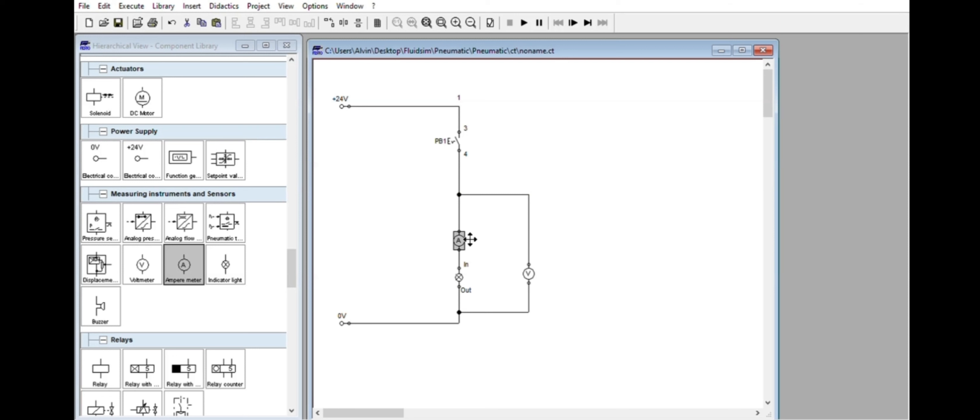
pyautogui.click(606, 210)
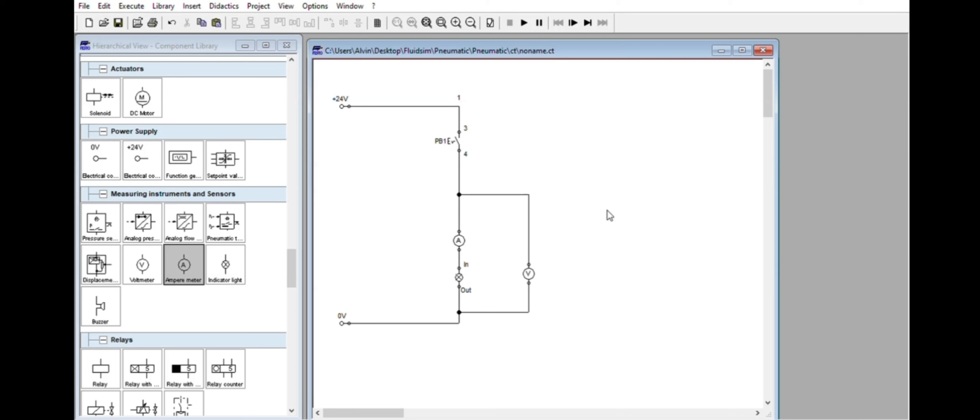
# Run the simulation and switch PB1 on and off to read the circuit's current and voltage.
pyautogui.click(523, 23)
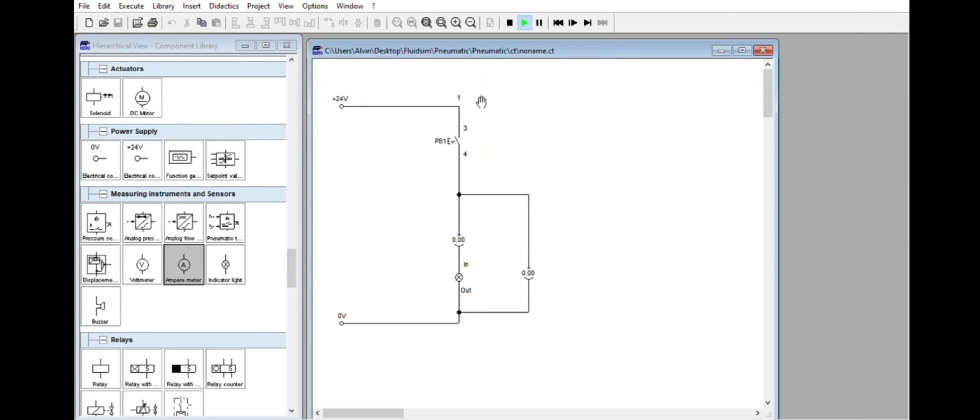
pyautogui.click(462, 132)
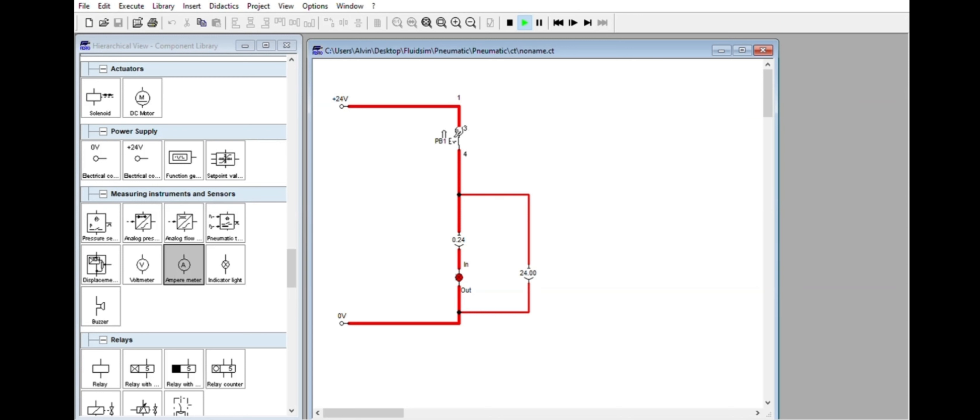
pyautogui.click(460, 131)
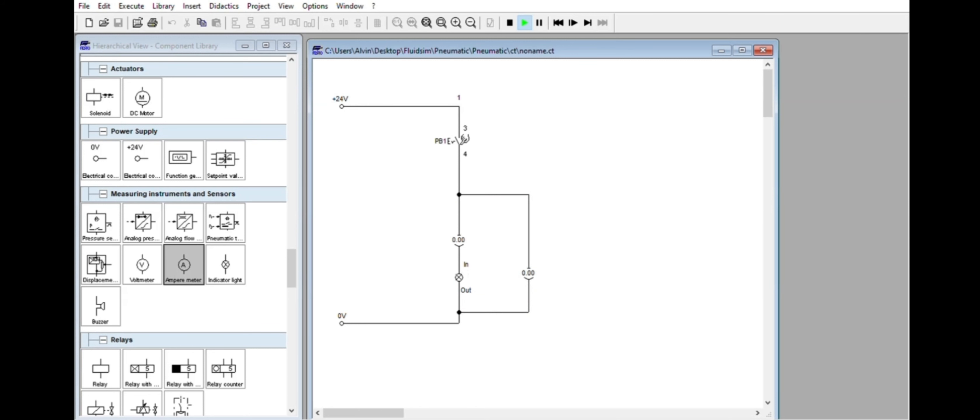
# Switch PB1 on and off once more to check the meters and the light, and stop the simulation.
pyautogui.click(463, 136)
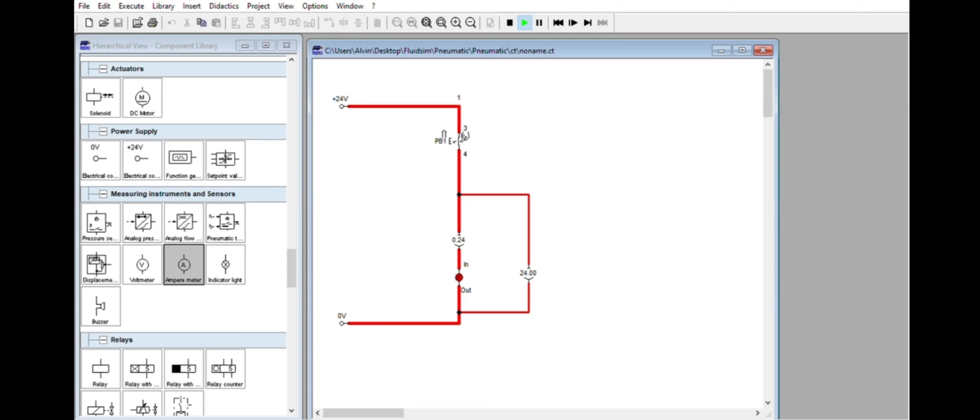
pyautogui.click(444, 133)
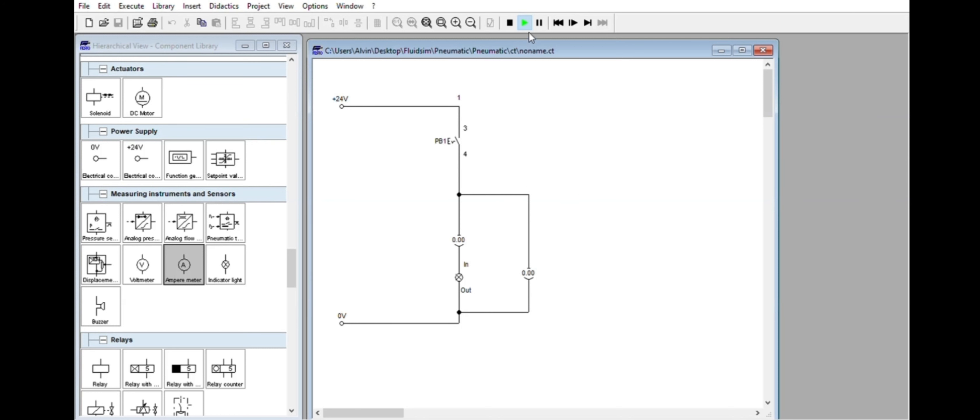
pyautogui.click(510, 21)
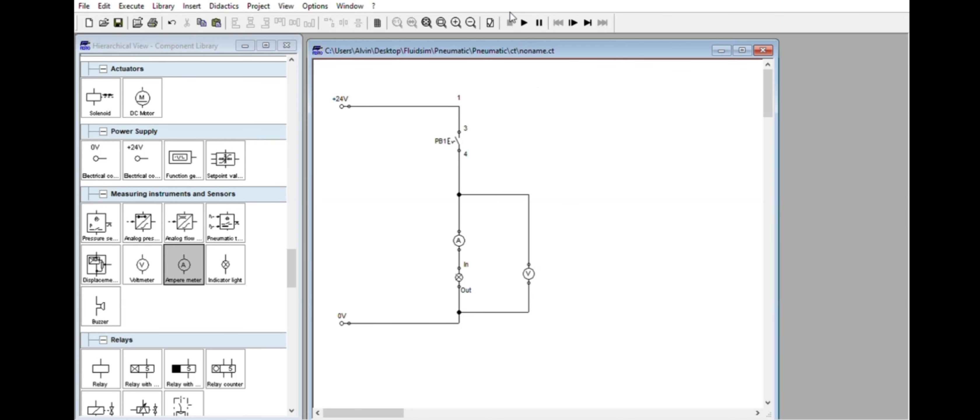
# Restart the simulation and advance it in single steps, toggling PB1 on and off to examine each change in the circuit.
pyautogui.click(523, 20)
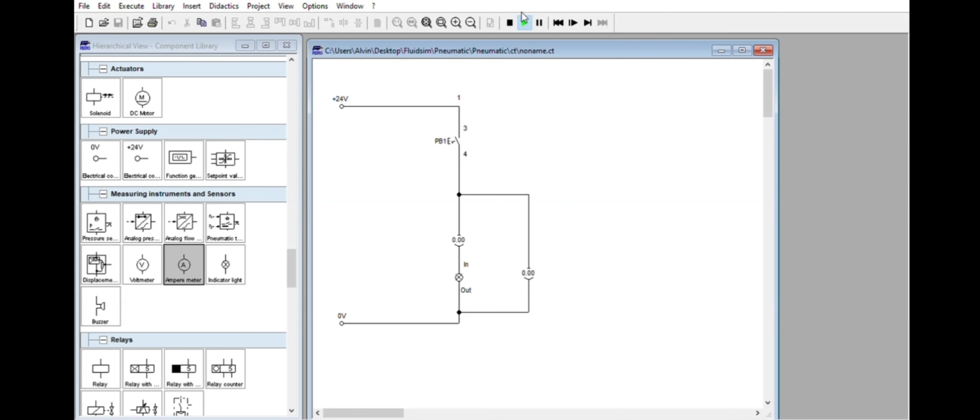
pyautogui.click(573, 22)
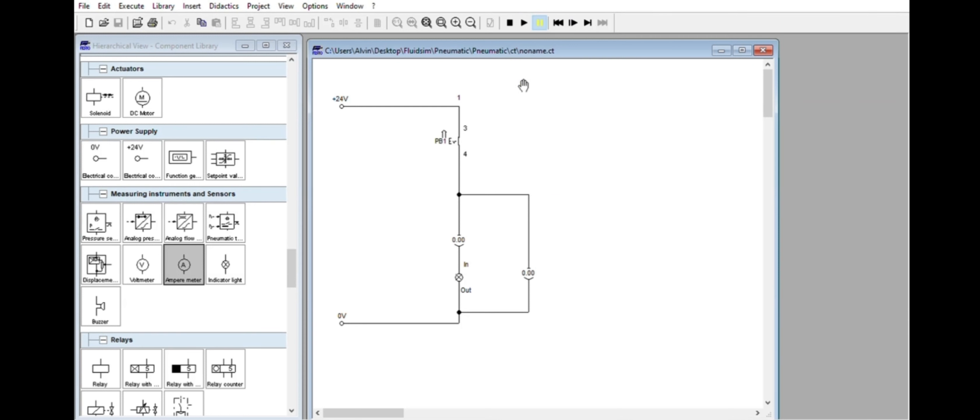
pyautogui.click(573, 20)
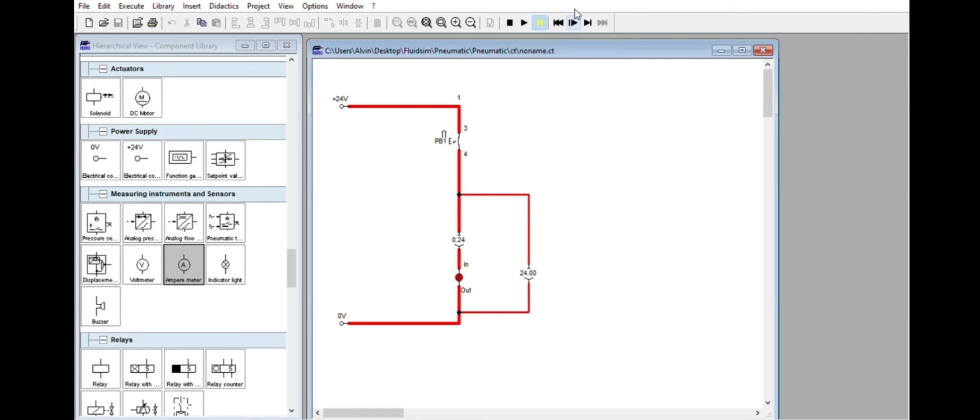
pyautogui.click(573, 20)
pyautogui.click(573, 22)
pyautogui.click(462, 131)
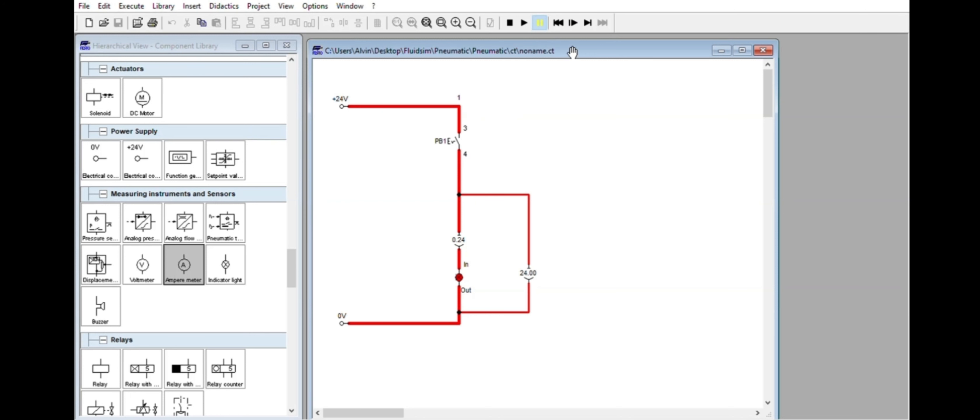
pyautogui.click(575, 21)
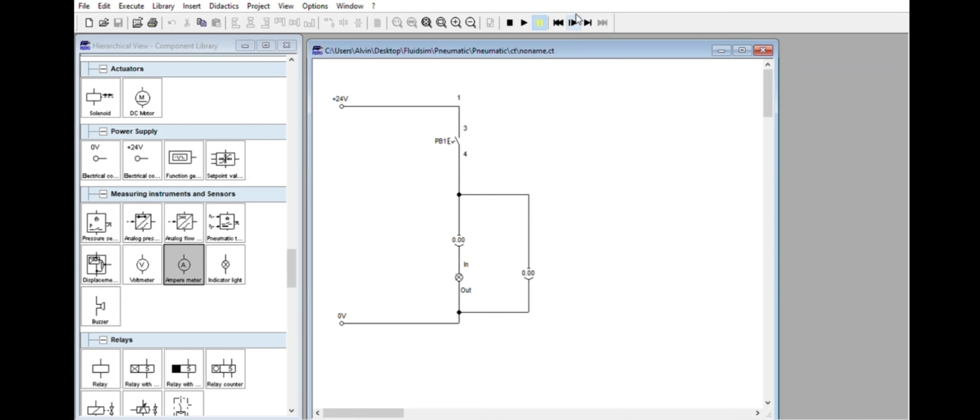
pyautogui.click(576, 19)
pyautogui.click(576, 19)
pyautogui.click(576, 19)
# Add a text title reading "Switch and a lamp circuit" and position it above the circuit.
pyautogui.moveTo(291, 263); pyautogui.dragTo(301, 386)
pyautogui.click(104, 346)
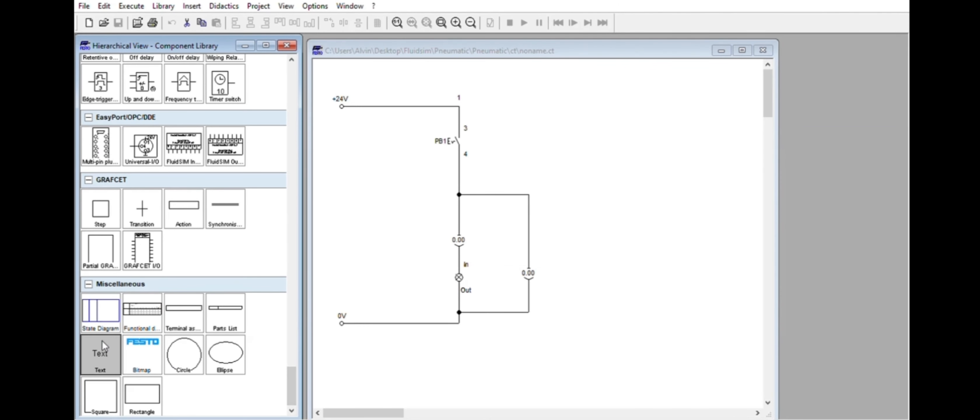
pyautogui.moveTo(103, 346); pyautogui.dragTo(513, 85)
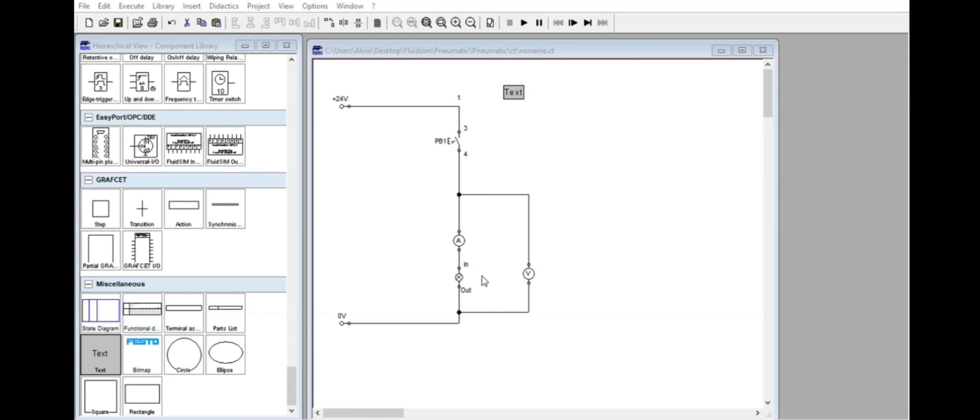
pyautogui.moveTo(527, 93); pyautogui.dragTo(479, 80)
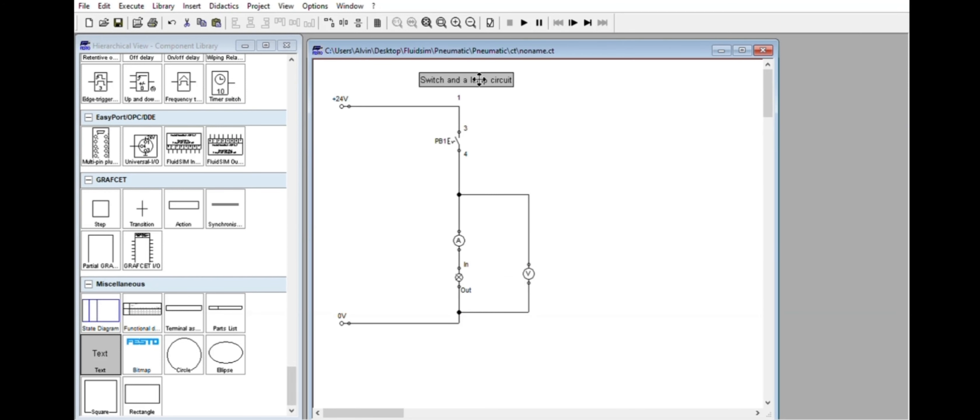
pyautogui.moveTo(318, 62); pyautogui.dragTo(668, 343)
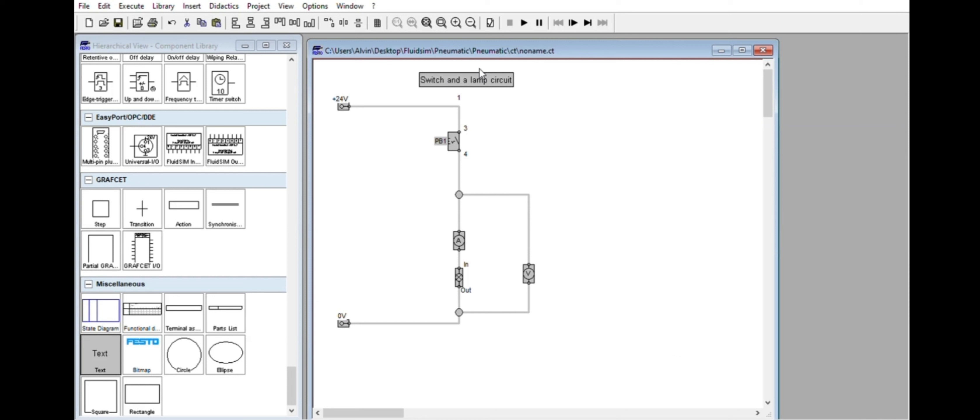
pyautogui.click(529, 115)
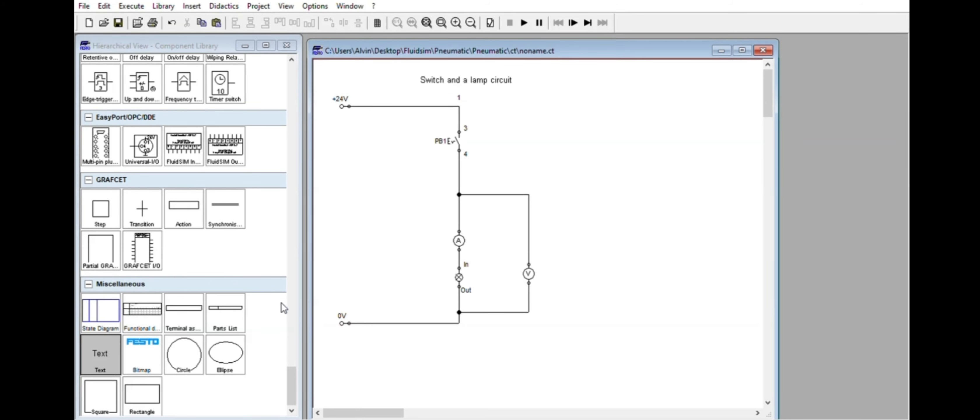
pyautogui.moveTo(290, 374)
pyautogui.mouseDown()
pyautogui.moveTo(292, 350)
pyautogui.moveTo(293, 376)
pyautogui.mouseUp()
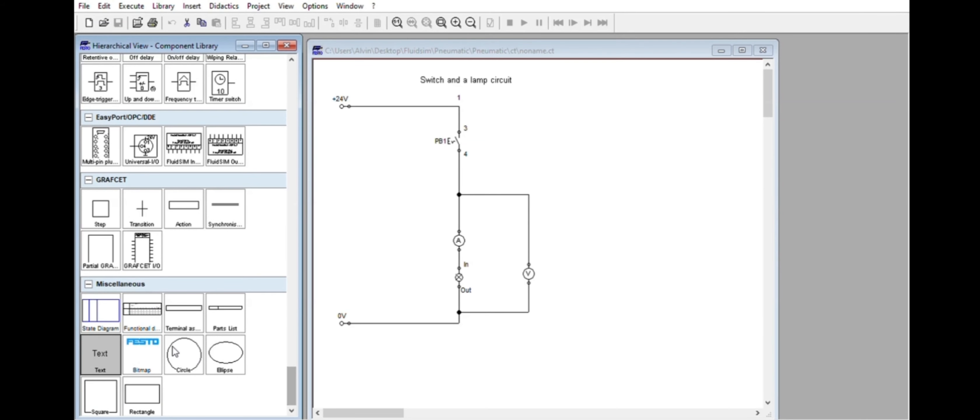
pyautogui.moveTo(181, 352); pyautogui.dragTo(624, 165)
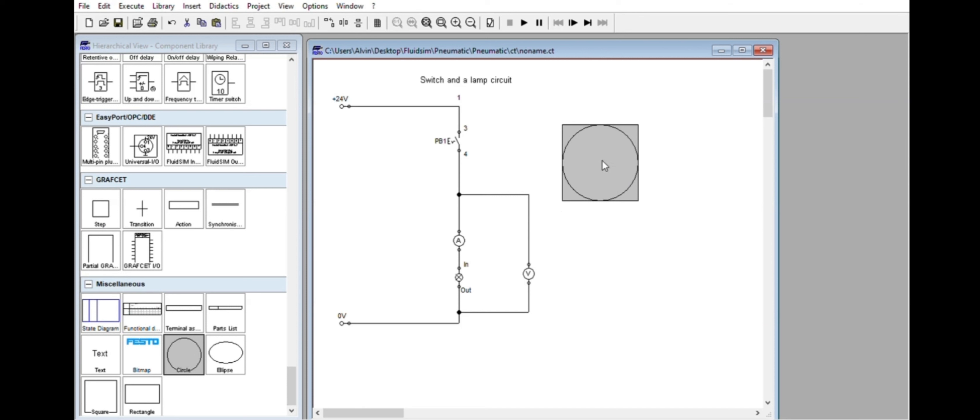
pyautogui.press('Delete')
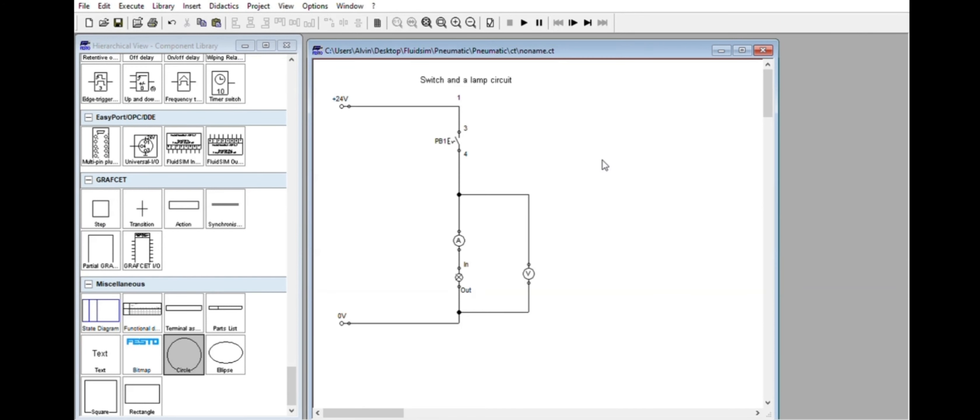
# Shift the voltmeter up its line and label its upper terminal In and its lower terminal Out.
pyautogui.moveTo(528, 265); pyautogui.dragTo(528, 234)
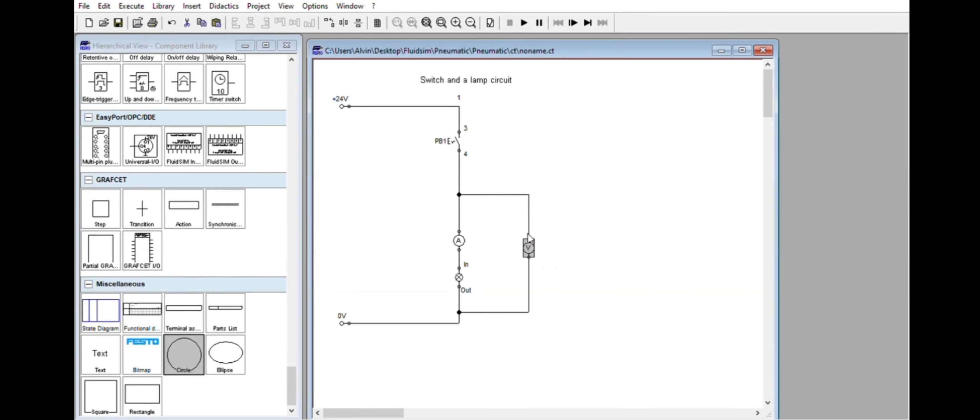
pyautogui.click(587, 234)
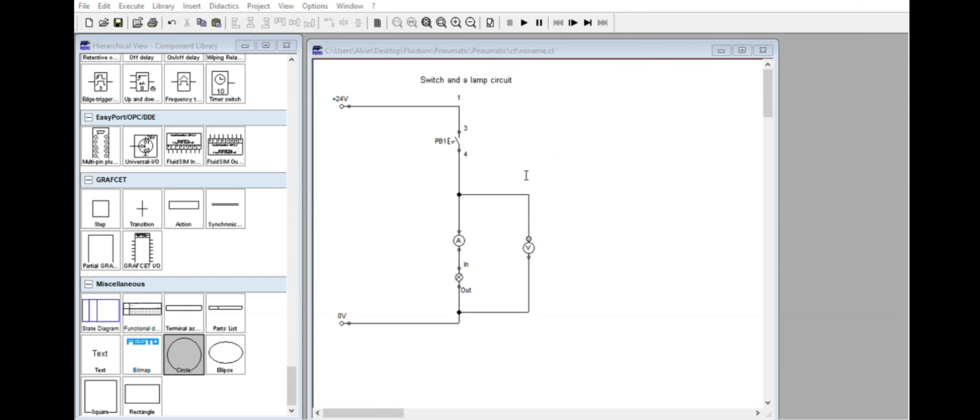
pyautogui.click(457, 246)
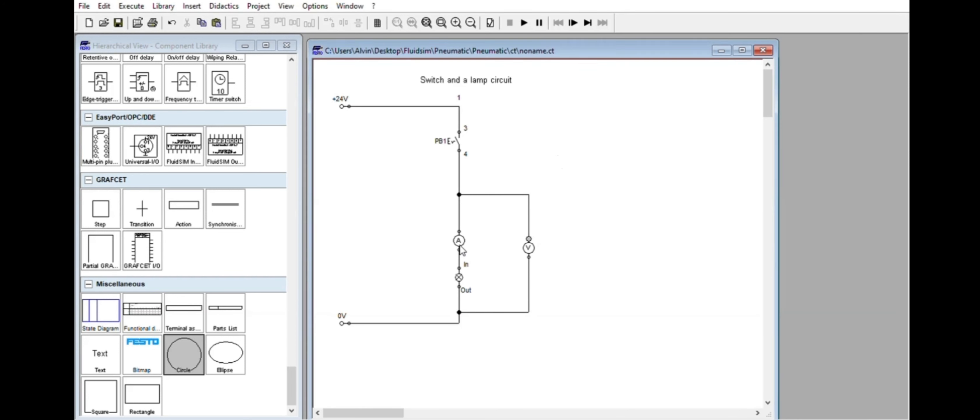
pyautogui.click(637, 204)
pyautogui.doubleClick(531, 256)
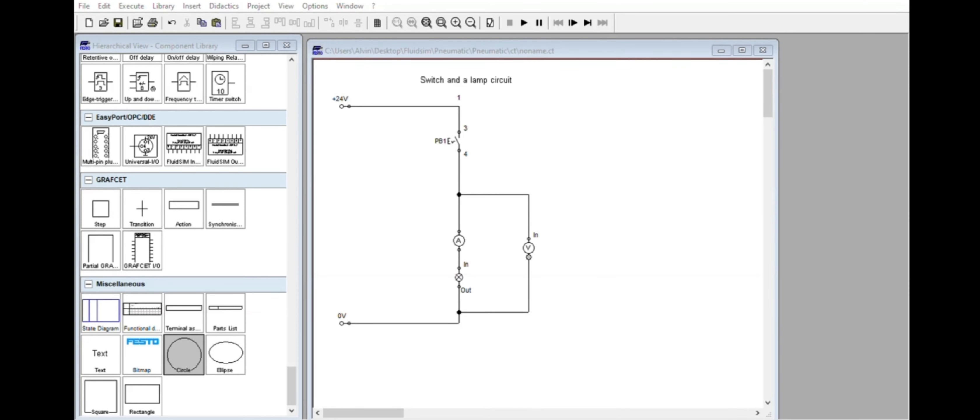
pyautogui.click(449, 246)
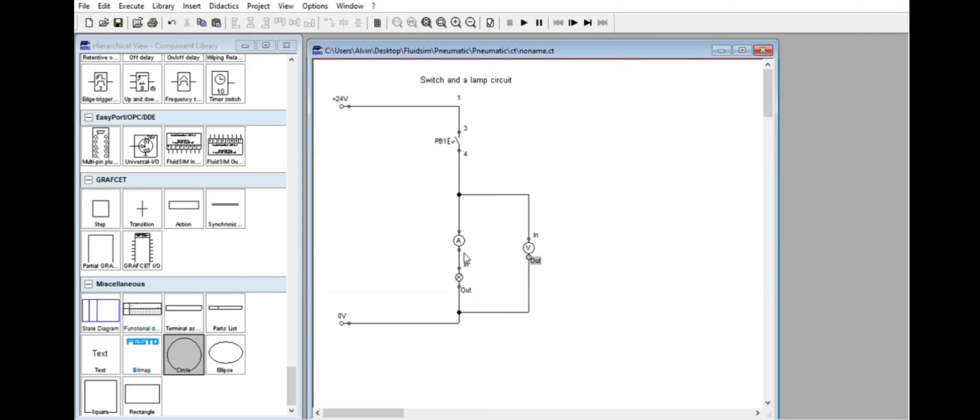
# Relabel the indicator light's terminals as X1 and X2, and shift the circuit title slightly to the left.
pyautogui.doubleClick(460, 268)
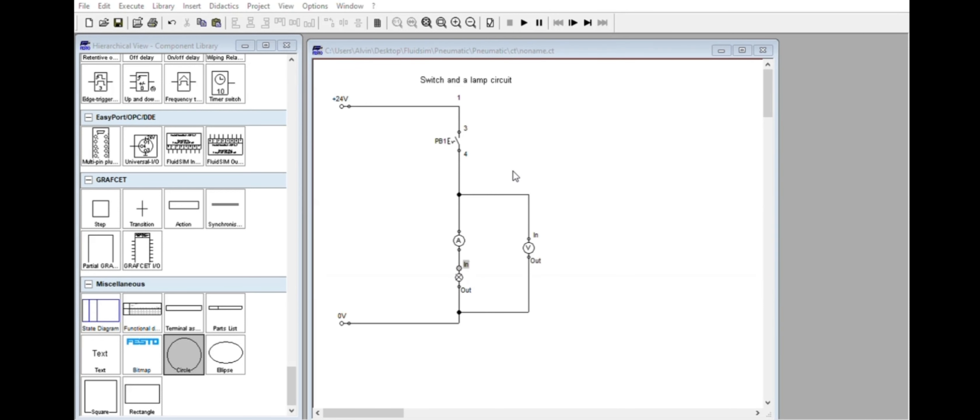
pyautogui.click(464, 245)
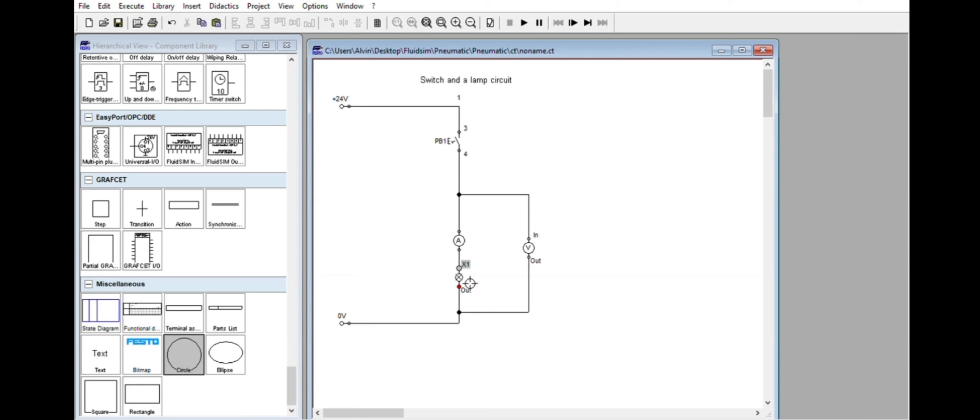
pyautogui.doubleClick(460, 286)
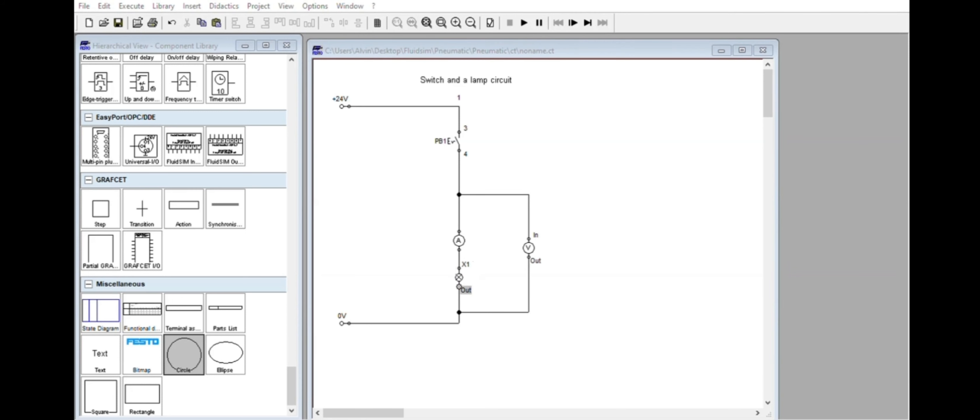
pyautogui.click(464, 243)
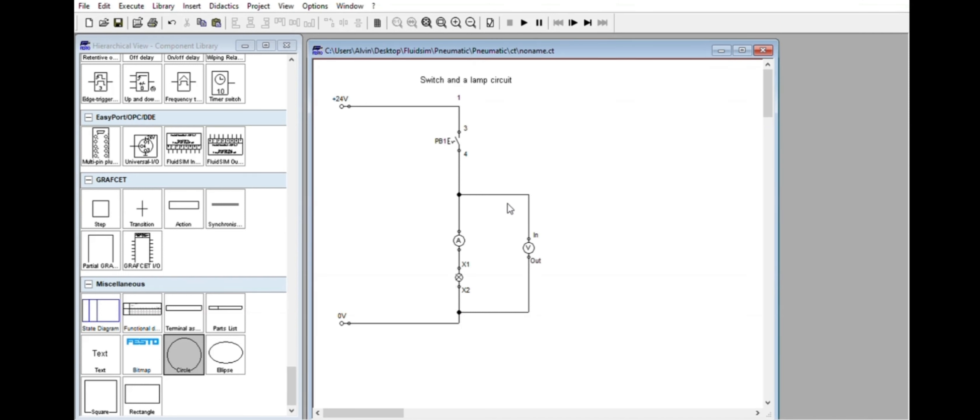
pyautogui.click(488, 69)
pyautogui.moveTo(488, 69); pyautogui.dragTo(479, 81)
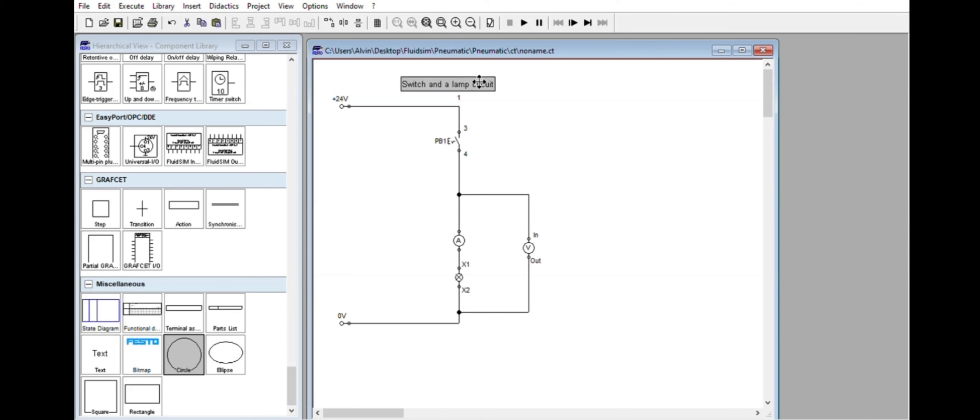
# Compare the manually operated pushbutton and detent switches in the component library with PB1 in the circuit.
pyautogui.click(291, 344)
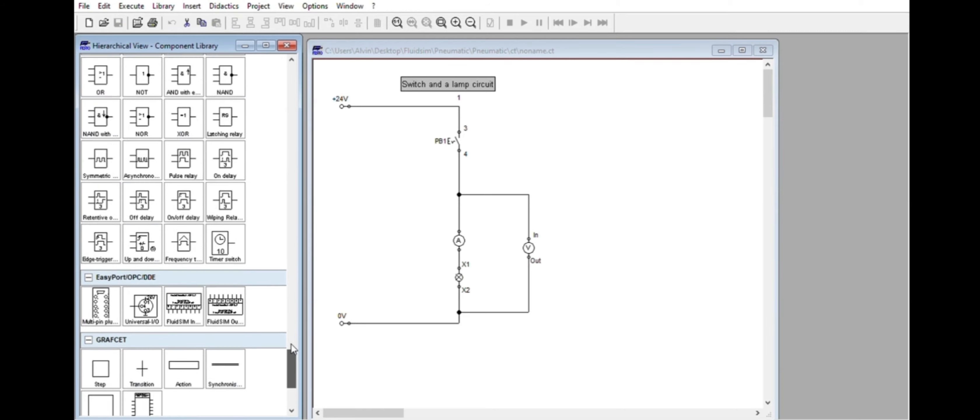
pyautogui.moveTo(291, 344); pyautogui.dragTo(294, 282)
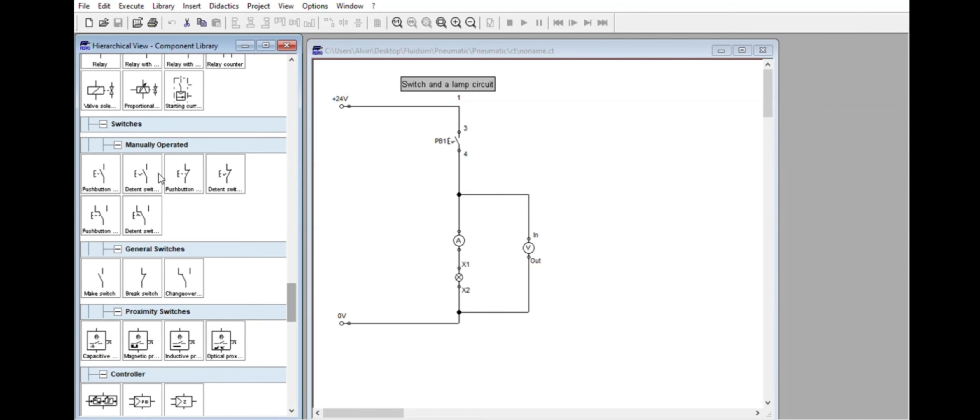
pyautogui.click(150, 165)
pyautogui.moveTo(152, 169); pyautogui.dragTo(160, 173)
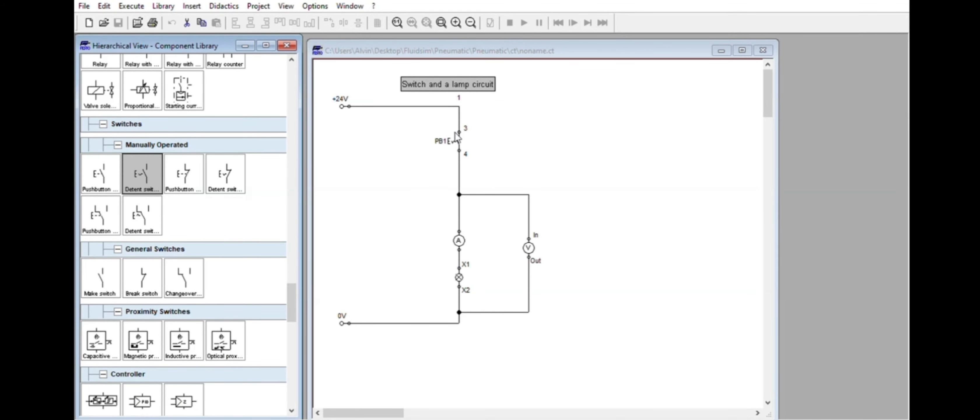
pyautogui.moveTo(456, 132); pyautogui.dragTo(459, 130)
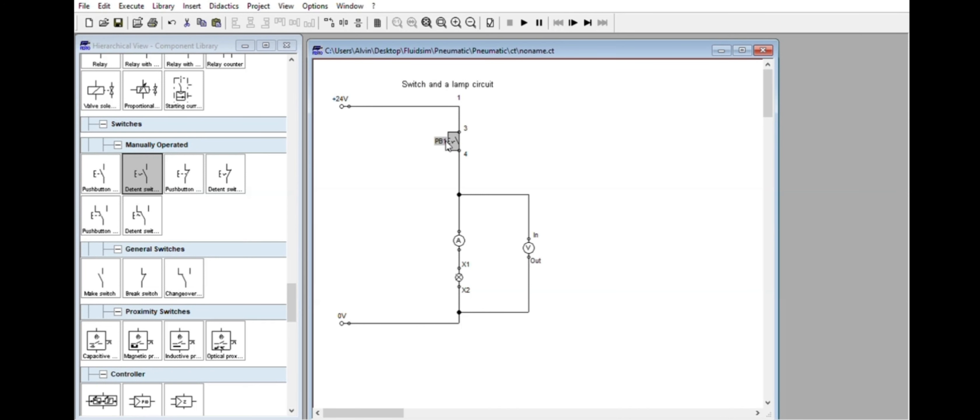
pyautogui.click(137, 173)
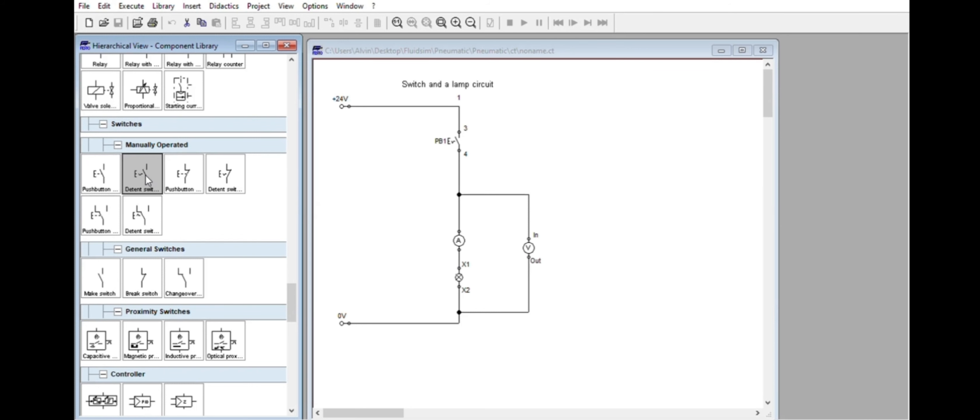
pyautogui.click(199, 177)
pyautogui.click(108, 169)
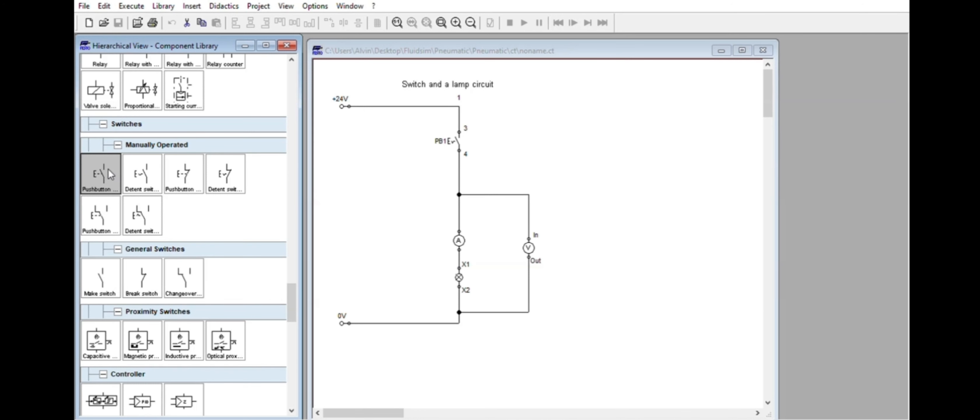
pyautogui.click(196, 181)
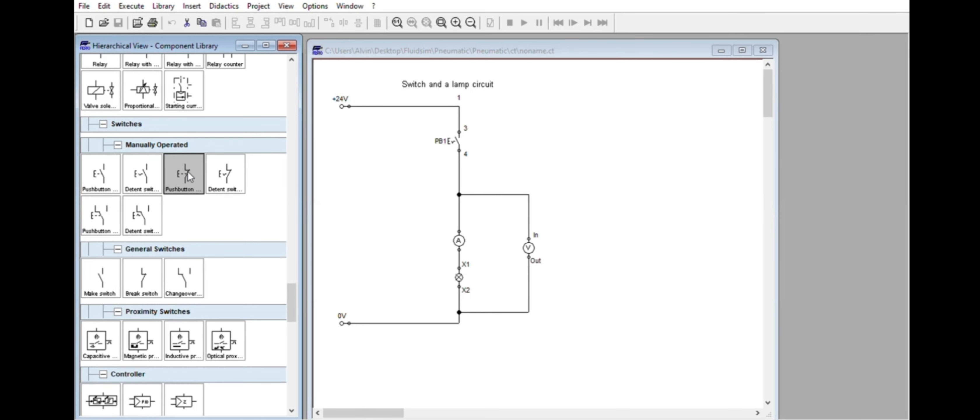
pyautogui.click(230, 177)
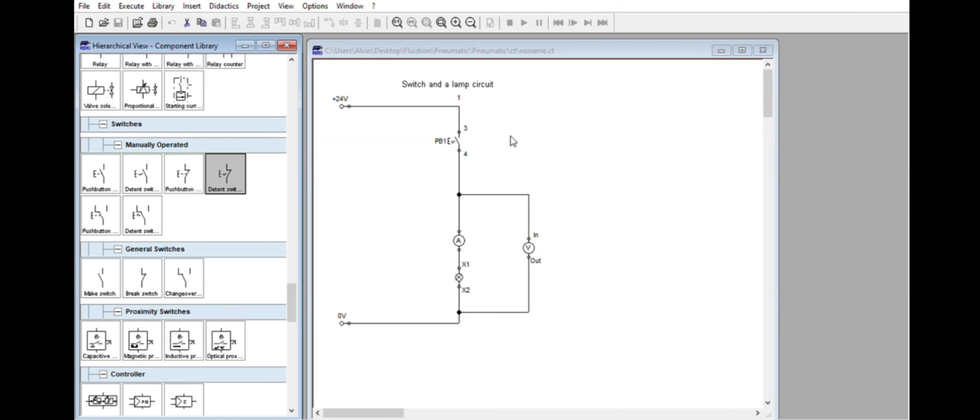
pyautogui.click(453, 141)
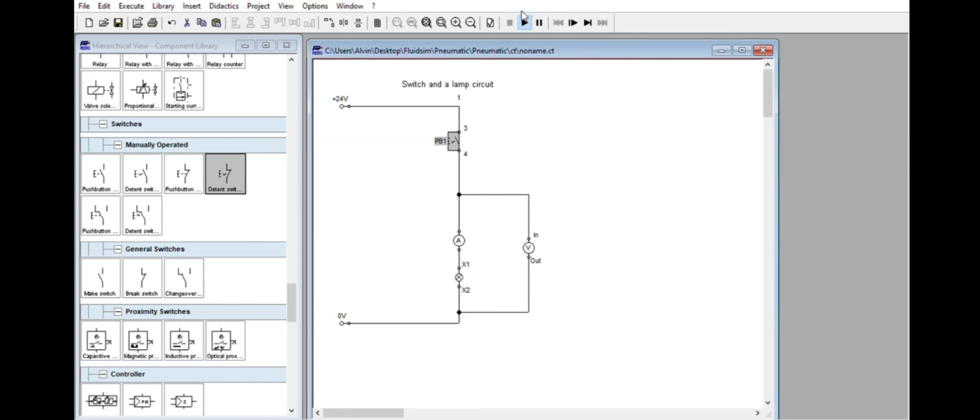
# Simulate the lamp circuit with PB1 closed, and stop the simulation.
pyautogui.click(524, 22)
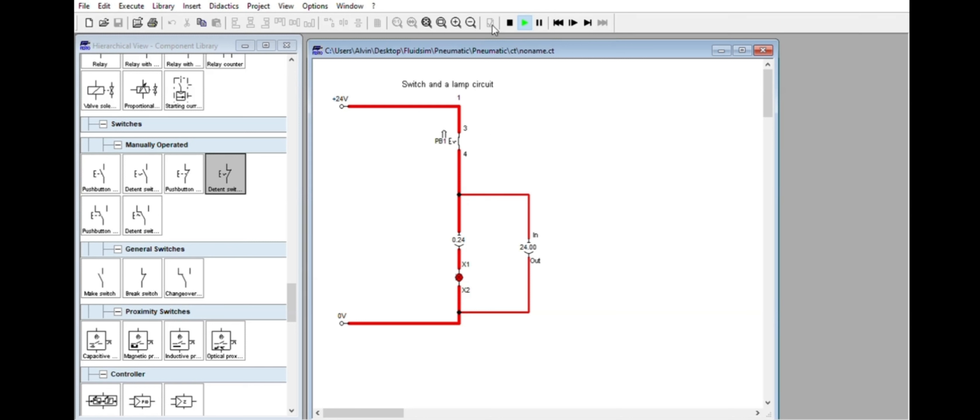
pyautogui.click(509, 23)
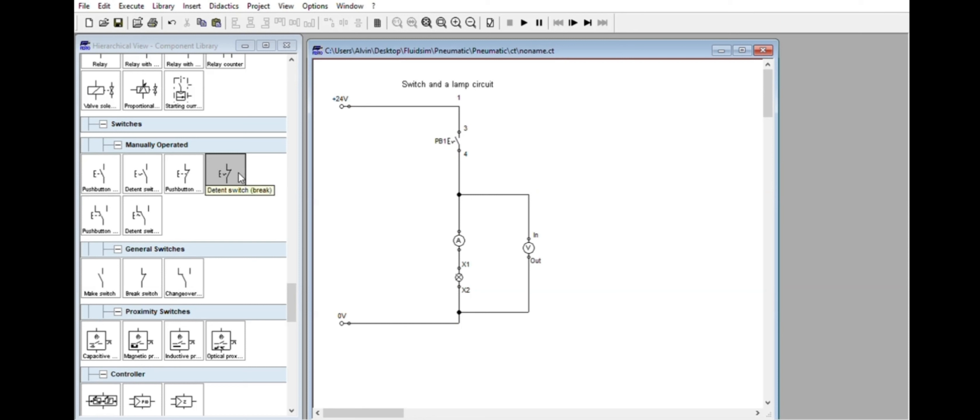
# Compare the make and break versions of the manually operated pushbutton and the detent switch in the component library.
pyautogui.click(115, 170)
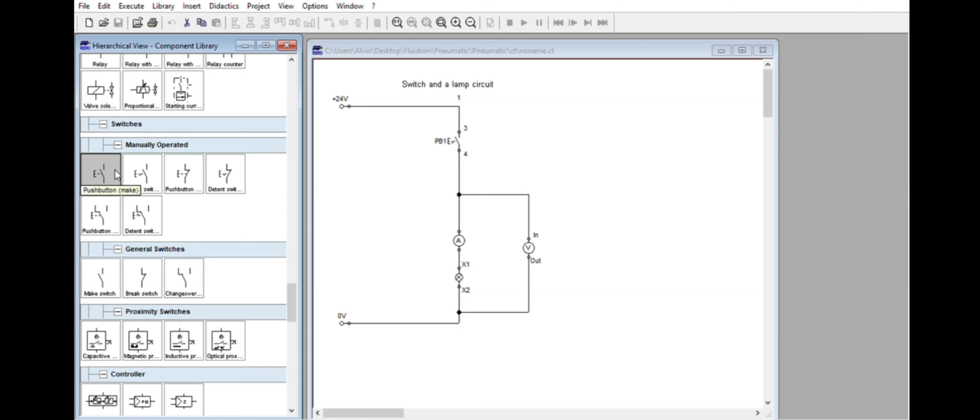
pyautogui.click(158, 173)
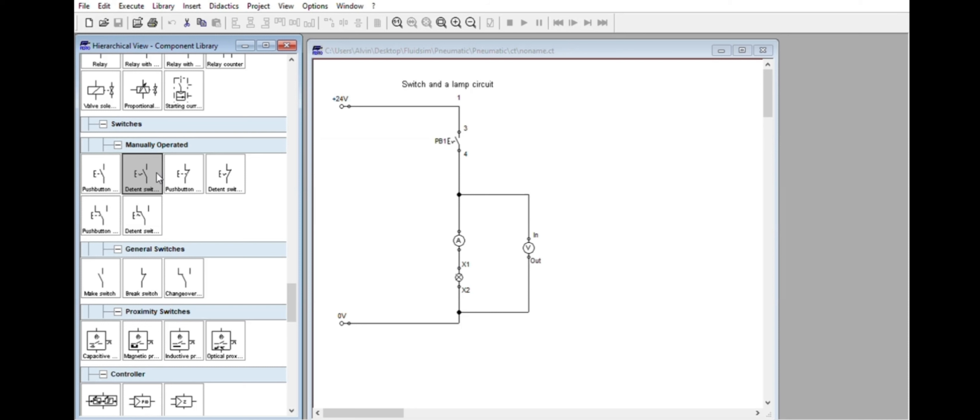
pyautogui.click(186, 171)
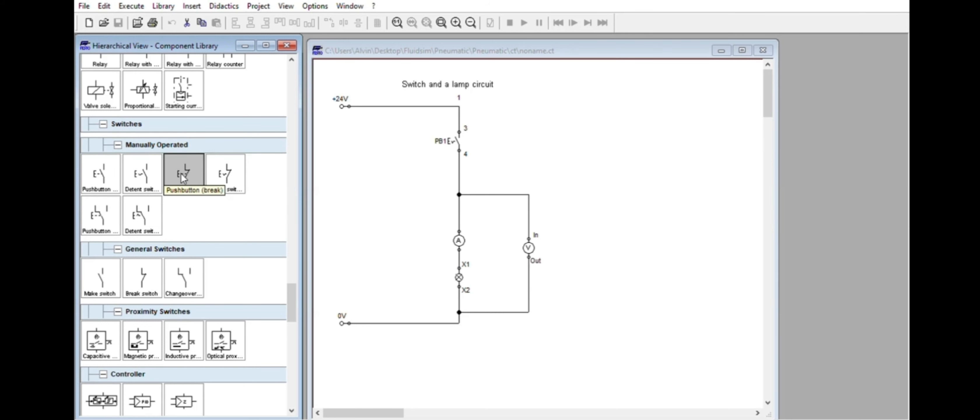
pyautogui.click(101, 173)
pyautogui.click(177, 165)
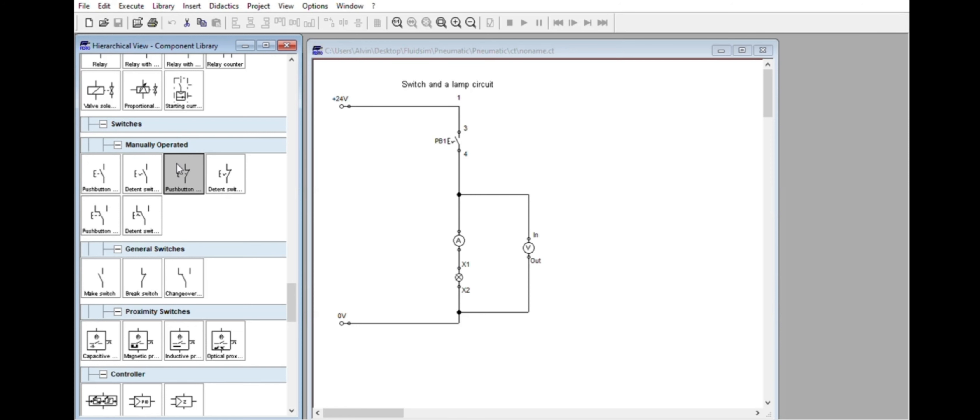
pyautogui.click(93, 166)
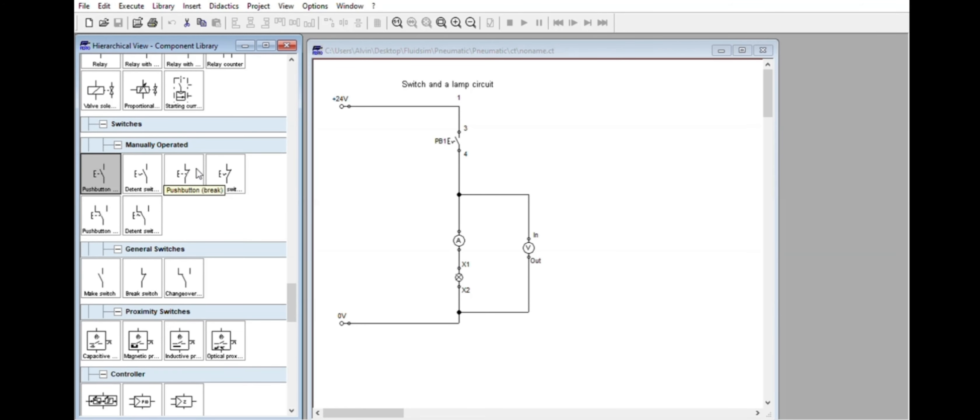
pyautogui.click(541, 144)
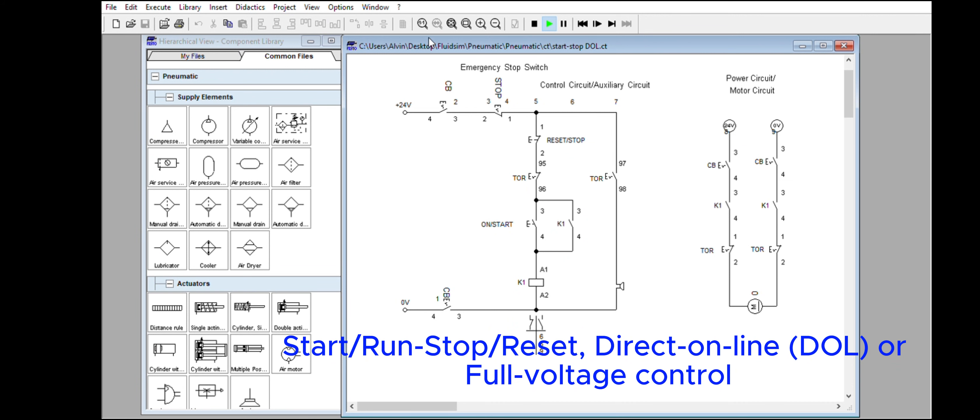
# Simulate the start-stop DOL circuit with the CB switches closed, starting the motor with ON/START and stopping it with RESET/STOP twice.
pyautogui.moveTo(428, 37); pyautogui.dragTo(443, 39)
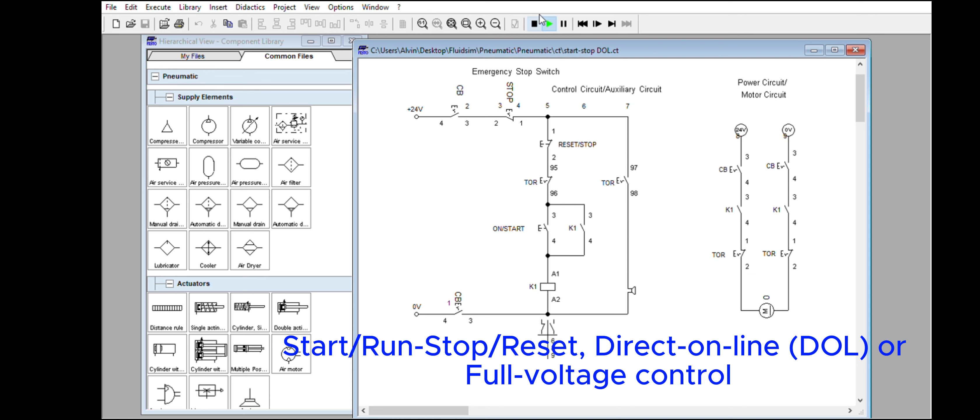
pyautogui.click(549, 23)
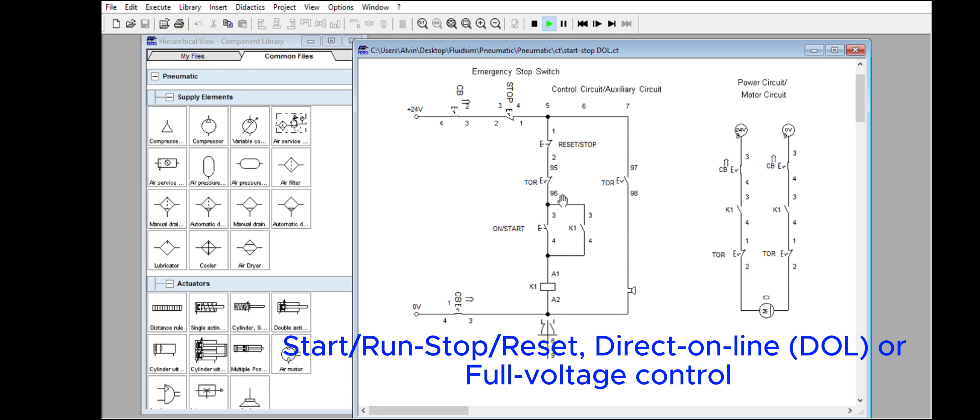
pyautogui.click(549, 218)
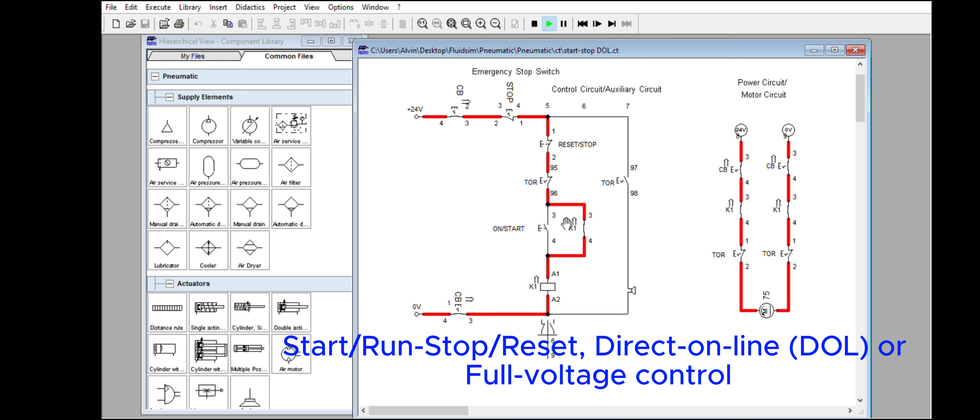
pyautogui.click(557, 136)
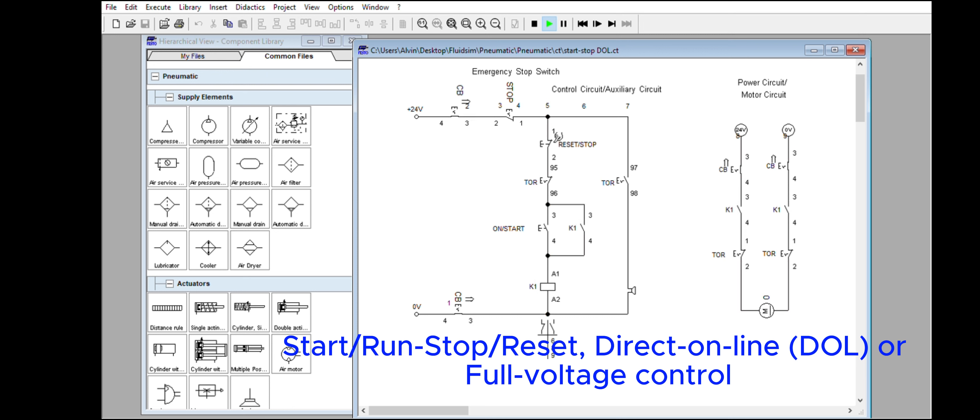
pyautogui.click(547, 212)
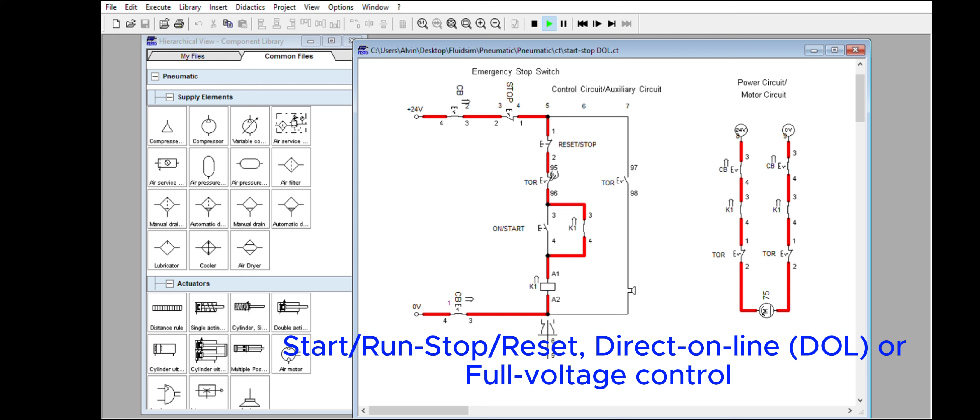
pyautogui.click(554, 134)
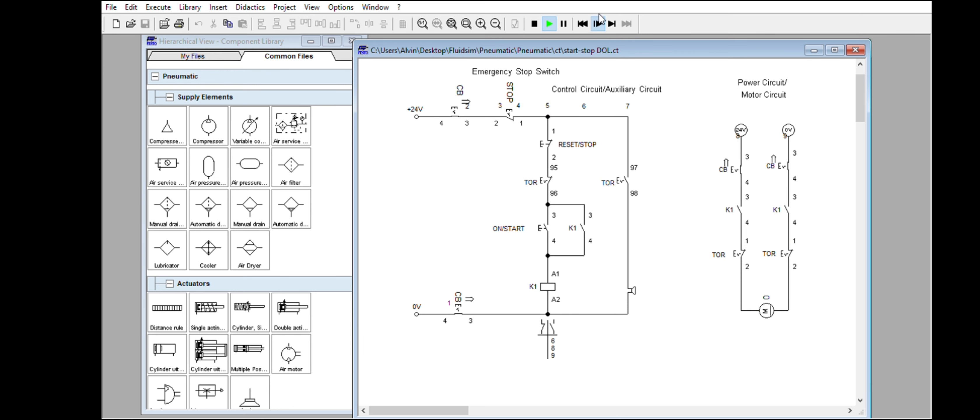
# Advance the start-stop DOL simulation in single-step mode with ON/START actuated.
pyautogui.click(598, 17)
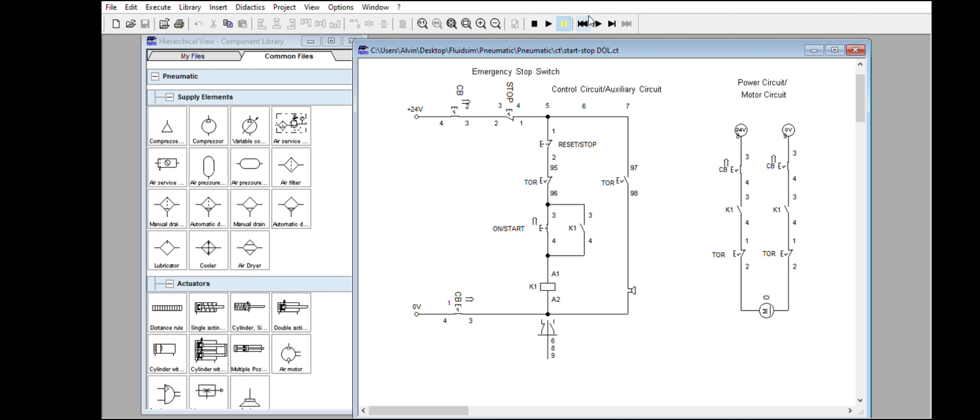